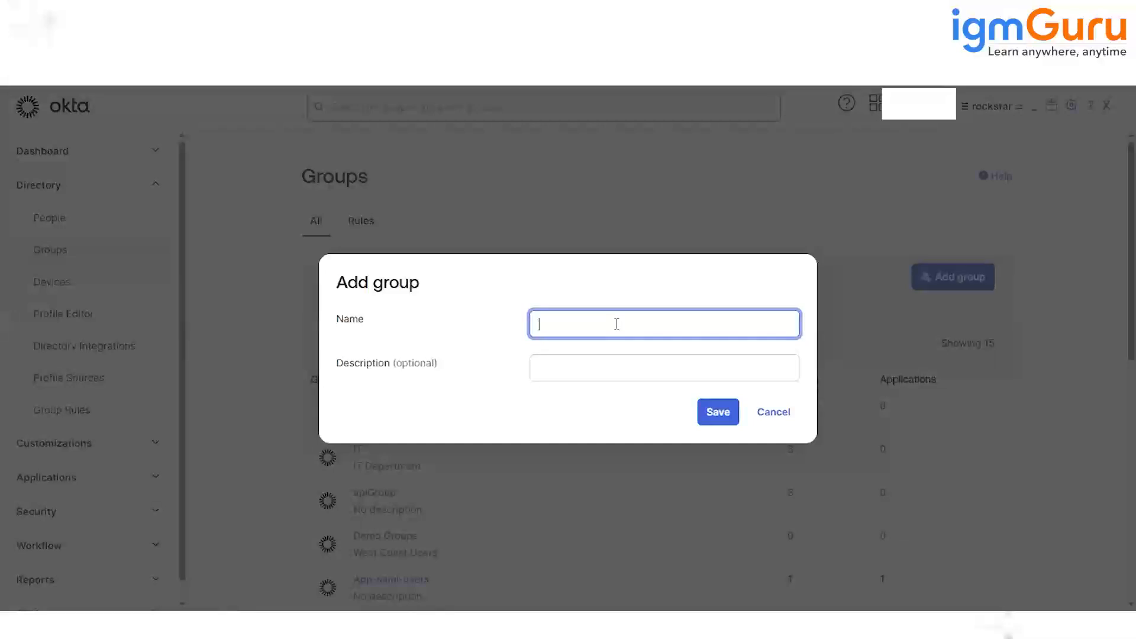
- Create a group named OKTA Group 1 with no description, and refresh the group list
{"action": "type", "text": "OKTA Group 1"}
{"action": "left_click", "coordinate": [555, 372]}
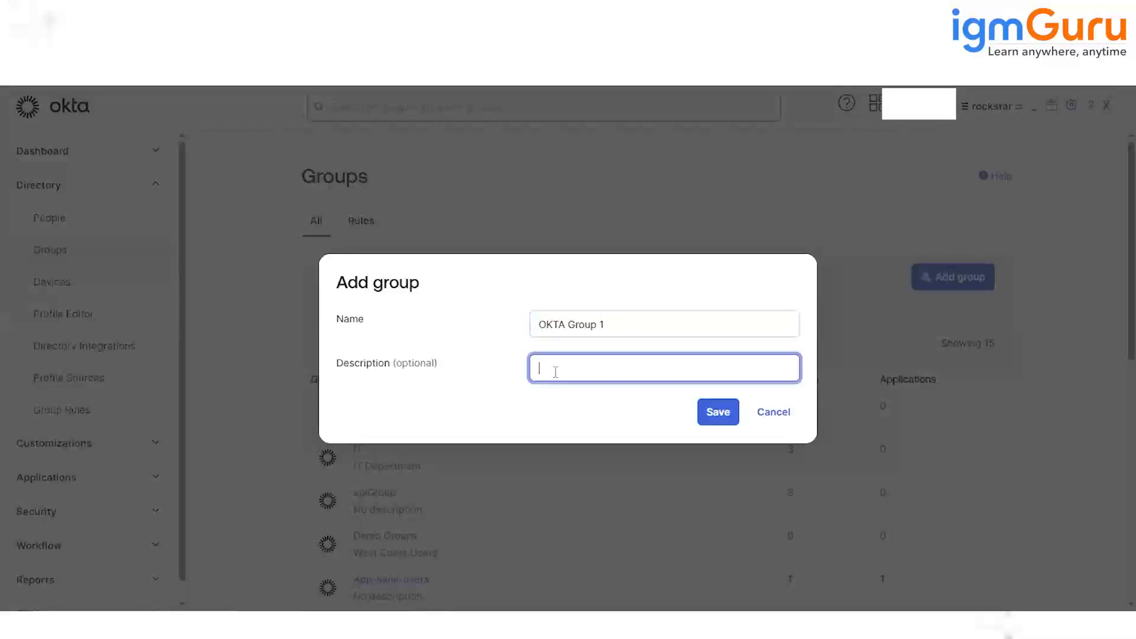
{"action": "double_click", "coordinate": [428, 365]}
{"action": "left_click", "coordinate": [581, 362]}
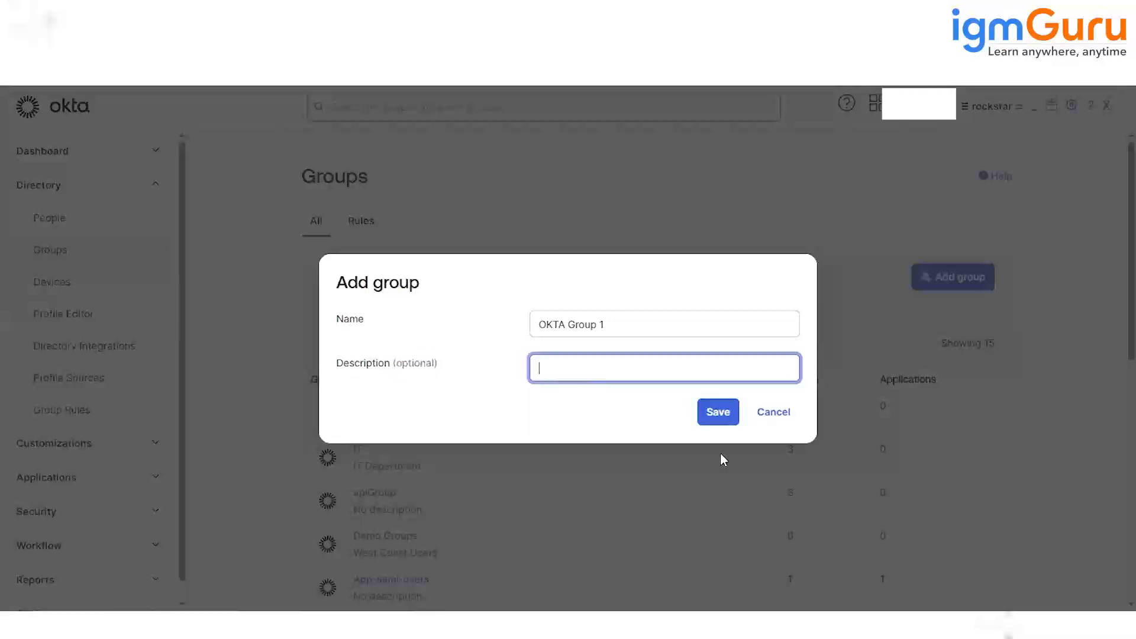
{"action": "left_click", "coordinate": [718, 412]}
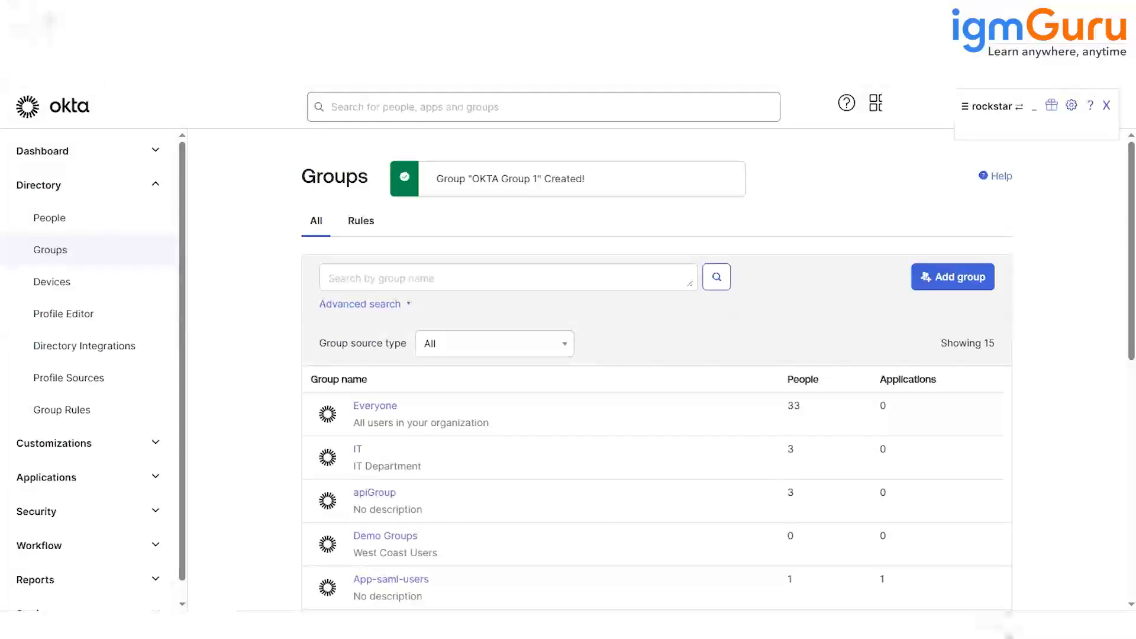
{"action": "key", "text": "F5"}
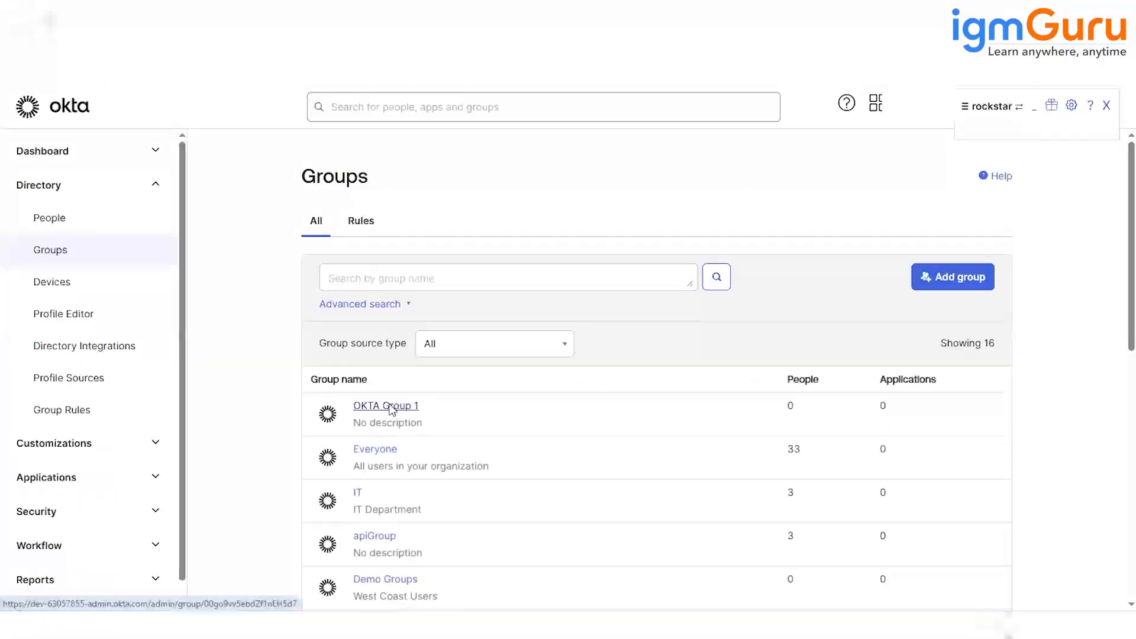
- Open the details page of OKTA Group 1 from the group list
{"action": "left_click", "coordinate": [391, 409]}
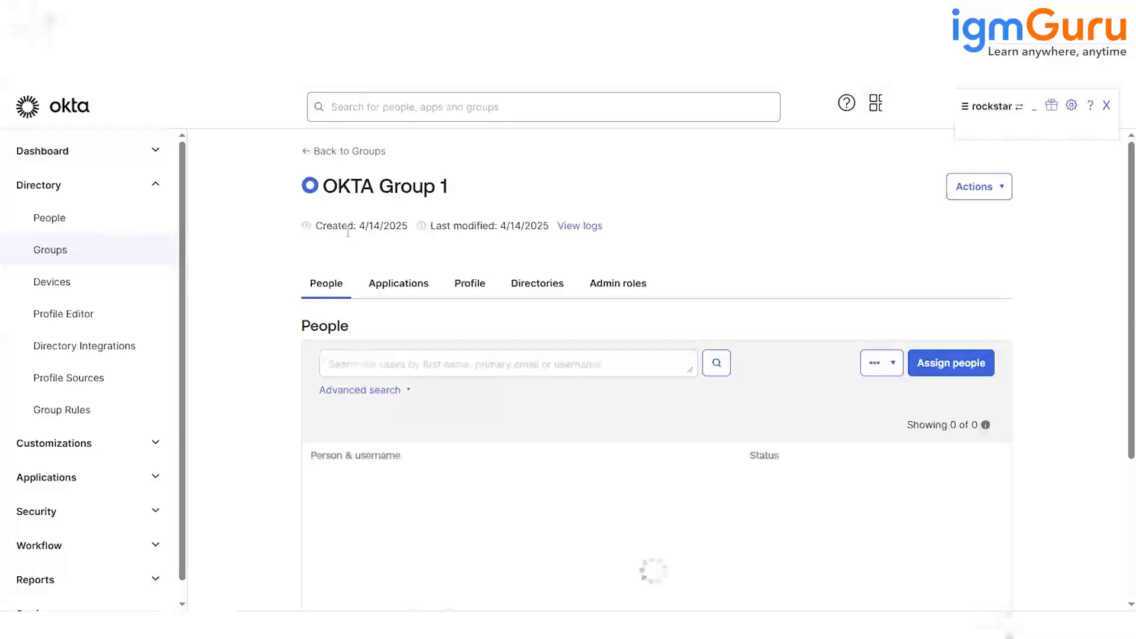
{"action": "left_click_drag", "start_coordinate": [326, 188], "coordinate": [475, 179]}
{"action": "left_click", "coordinate": [474, 179]}
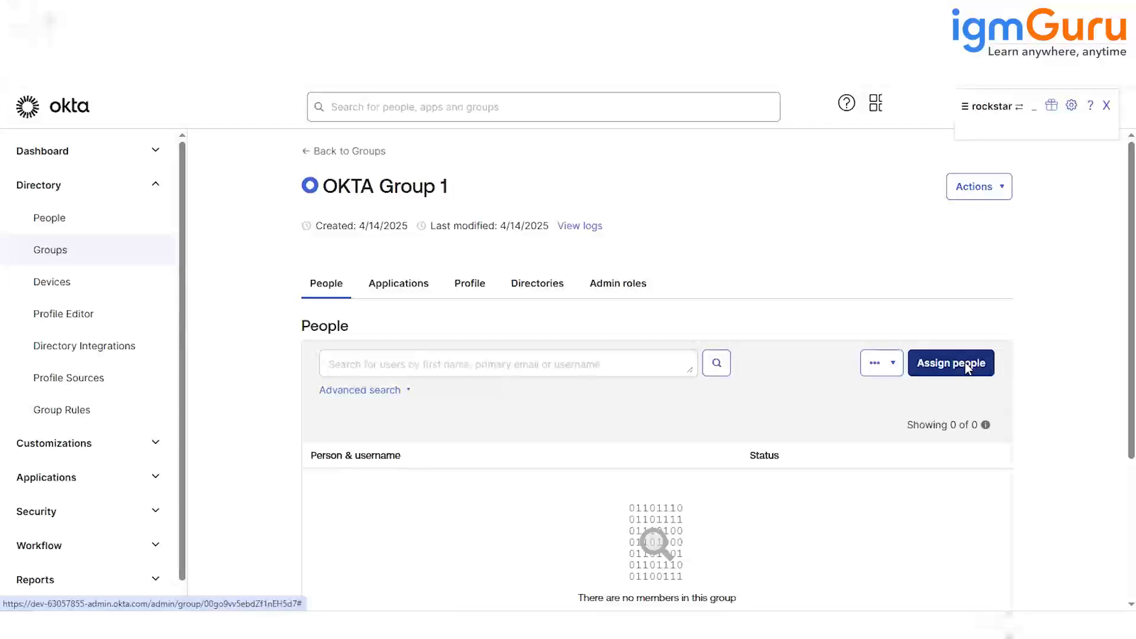
- Assign the Salesforce.com application to OKTA Group 1 with the sfdc_scrt2 permission set and the Marketing User feature license
{"action": "left_click", "coordinate": [403, 289]}
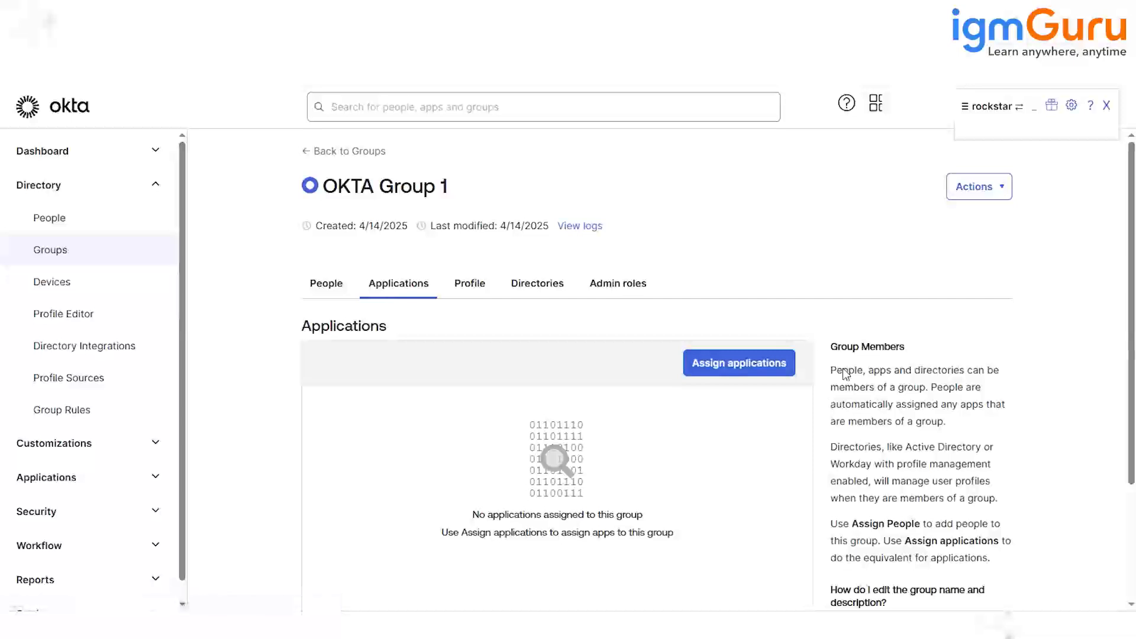
{"action": "left_click", "coordinate": [738, 363]}
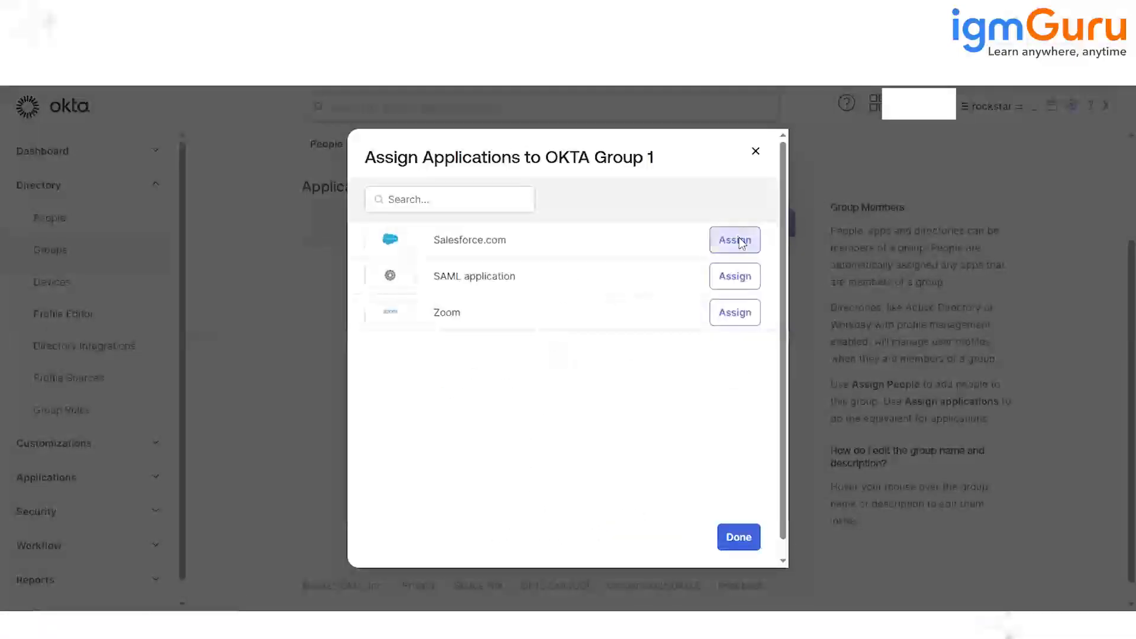
{"action": "left_click", "coordinate": [734, 241]}
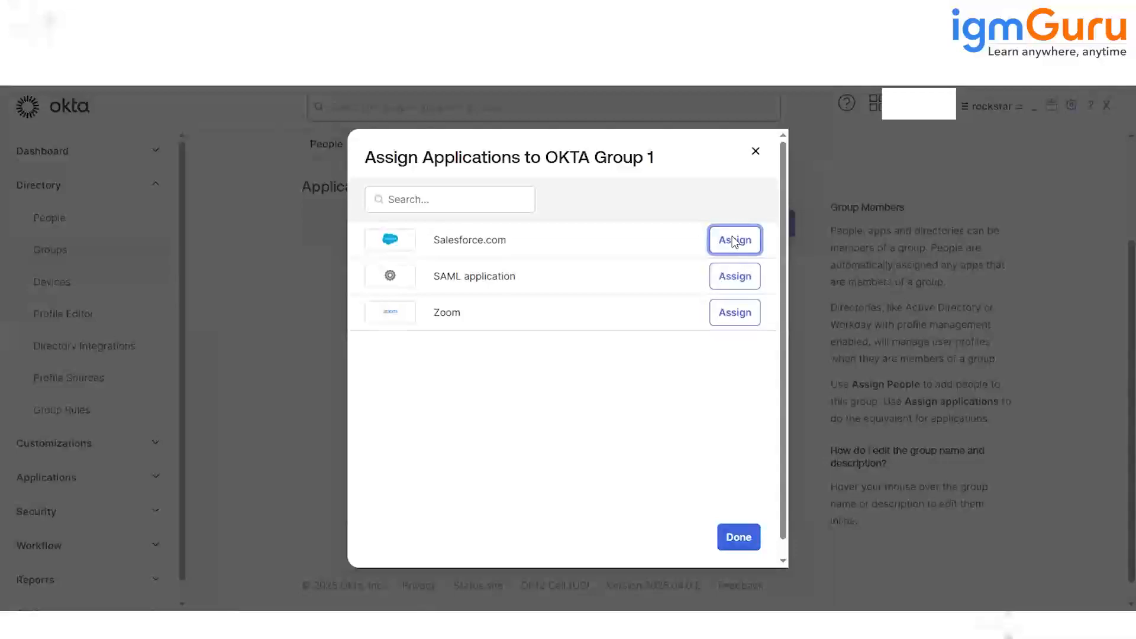
{"action": "scroll", "coordinate": [639, 426], "scroll_direction": "down", "scroll_amount": 20}
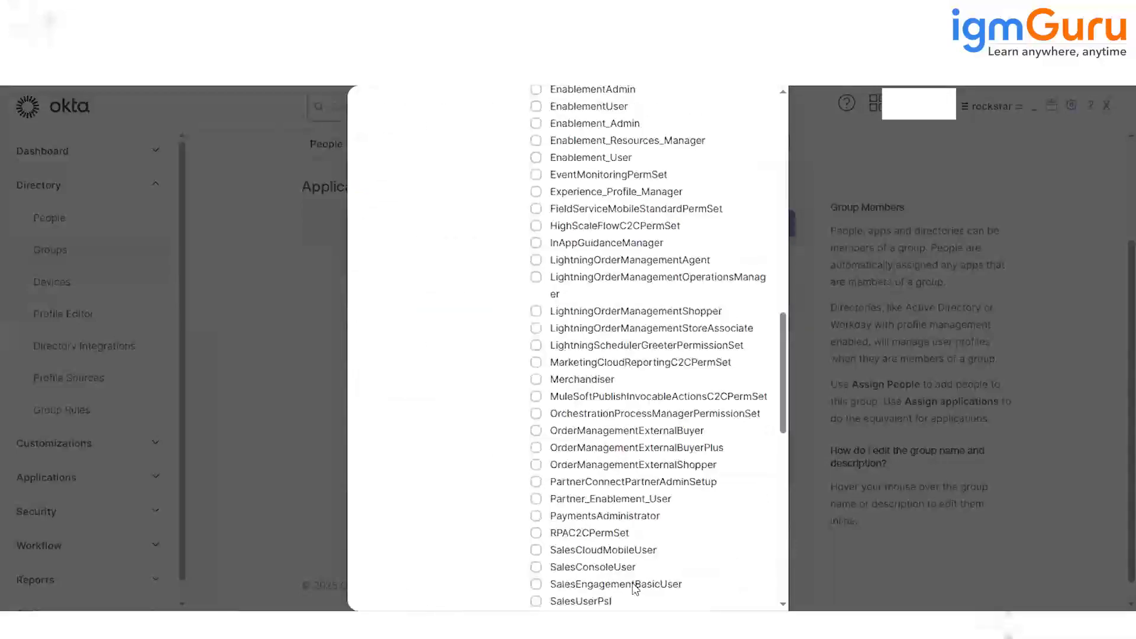
{"action": "scroll", "coordinate": [541, 318], "scroll_direction": "down", "scroll_amount": 8}
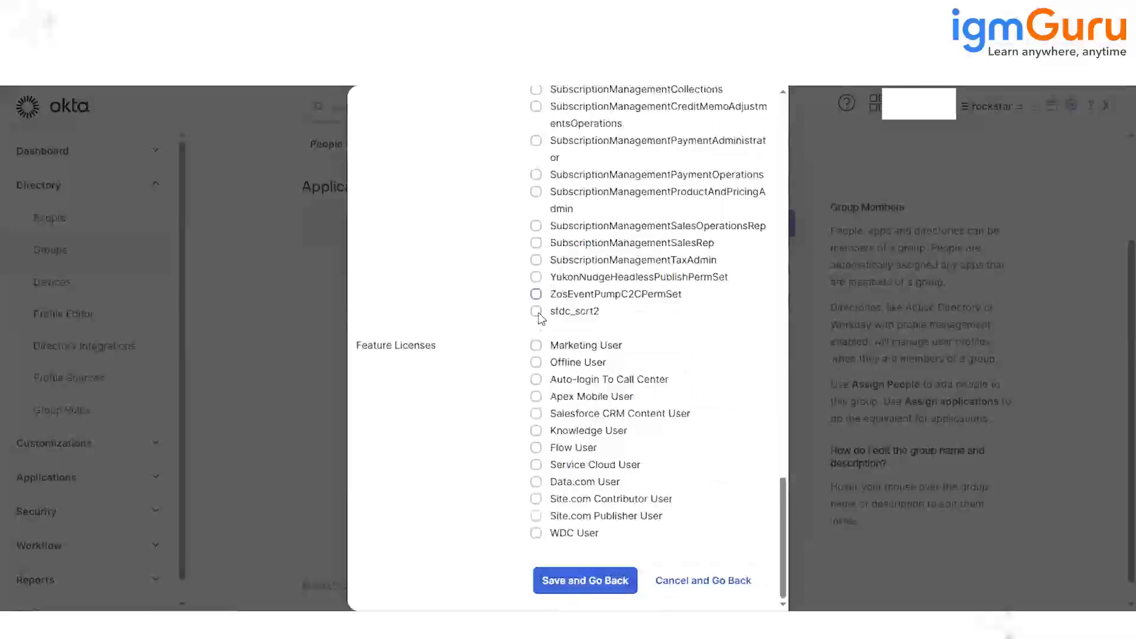
{"action": "left_click", "coordinate": [537, 311]}
{"action": "left_click", "coordinate": [536, 345]}
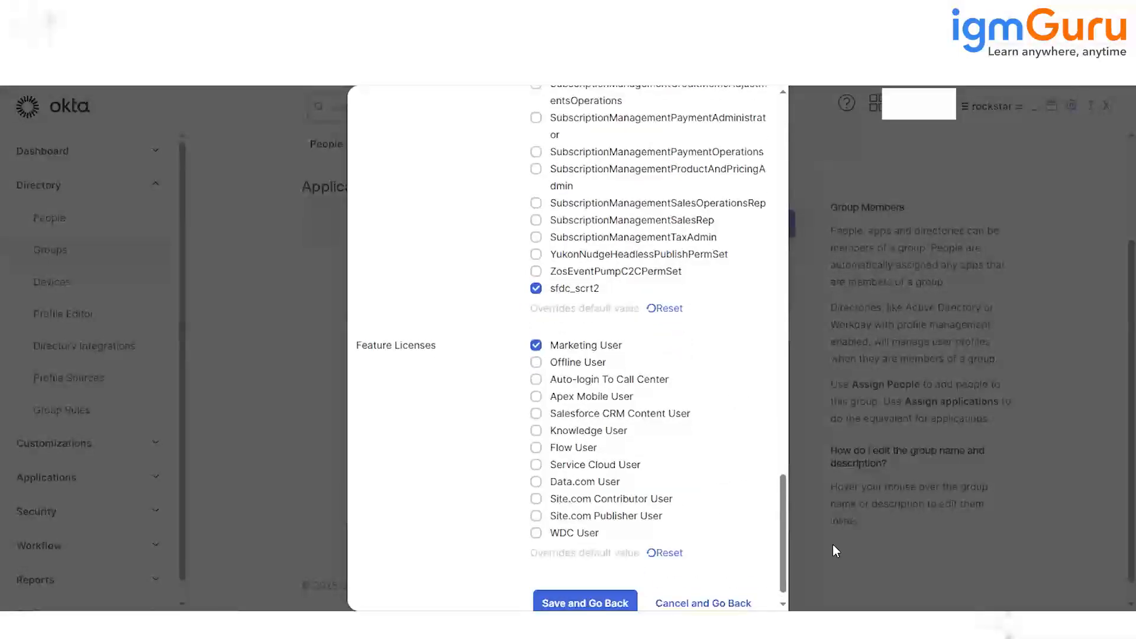
{"action": "left_click", "coordinate": [585, 603]}
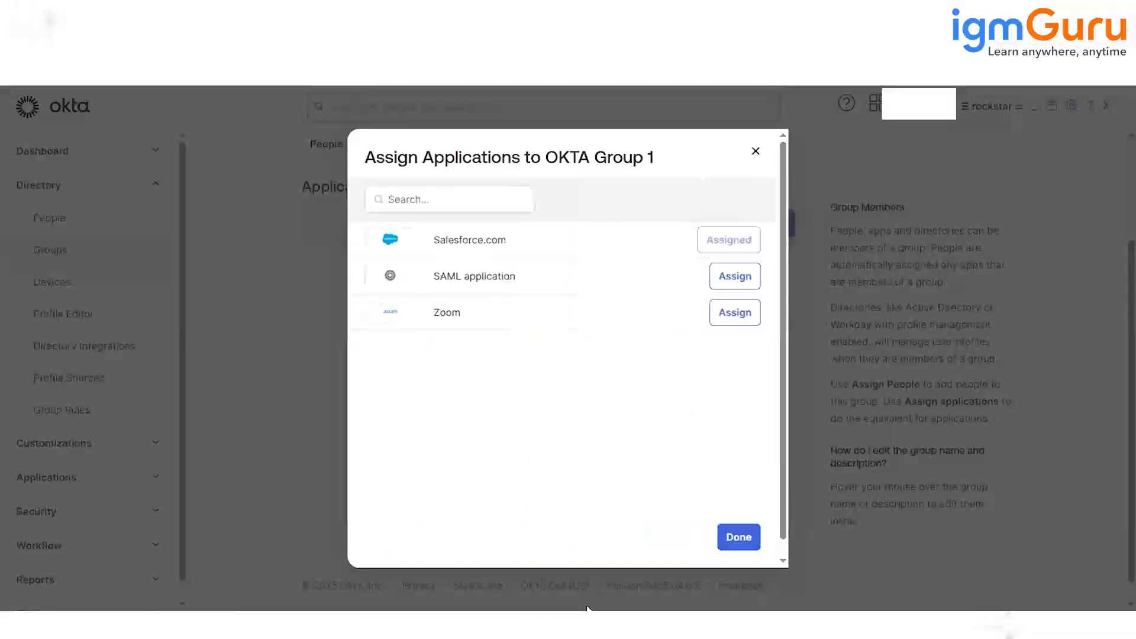
{"action": "left_click", "coordinate": [739, 536]}
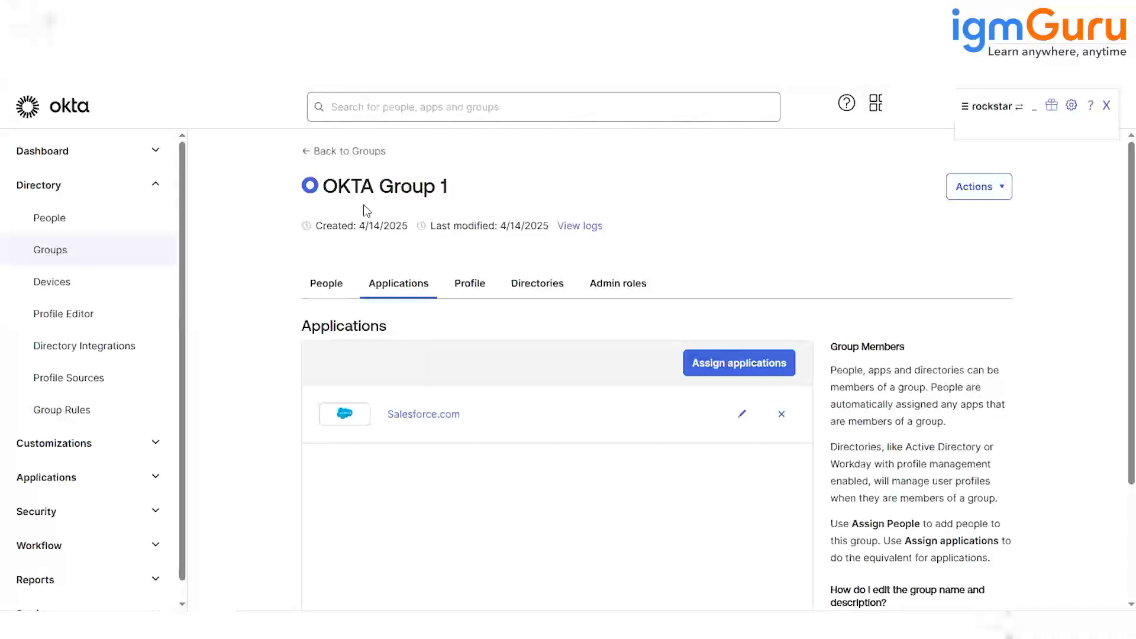
{"action": "left_click_drag", "start_coordinate": [322, 186], "coordinate": [452, 186]}
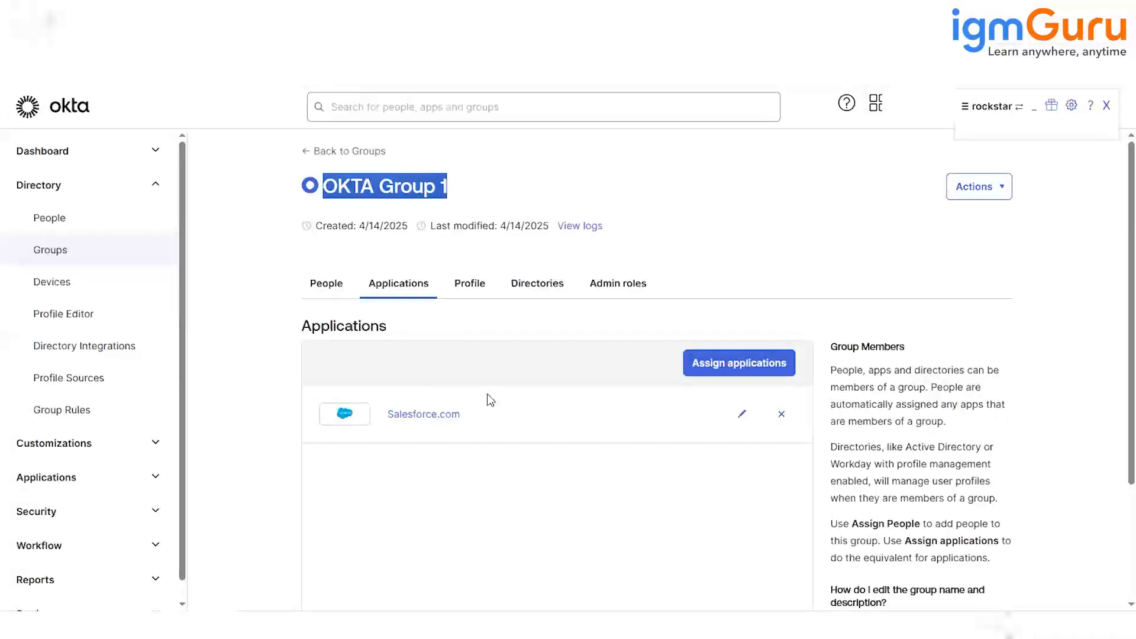
{"action": "left_click_drag", "start_coordinate": [463, 419], "coordinate": [383, 424]}
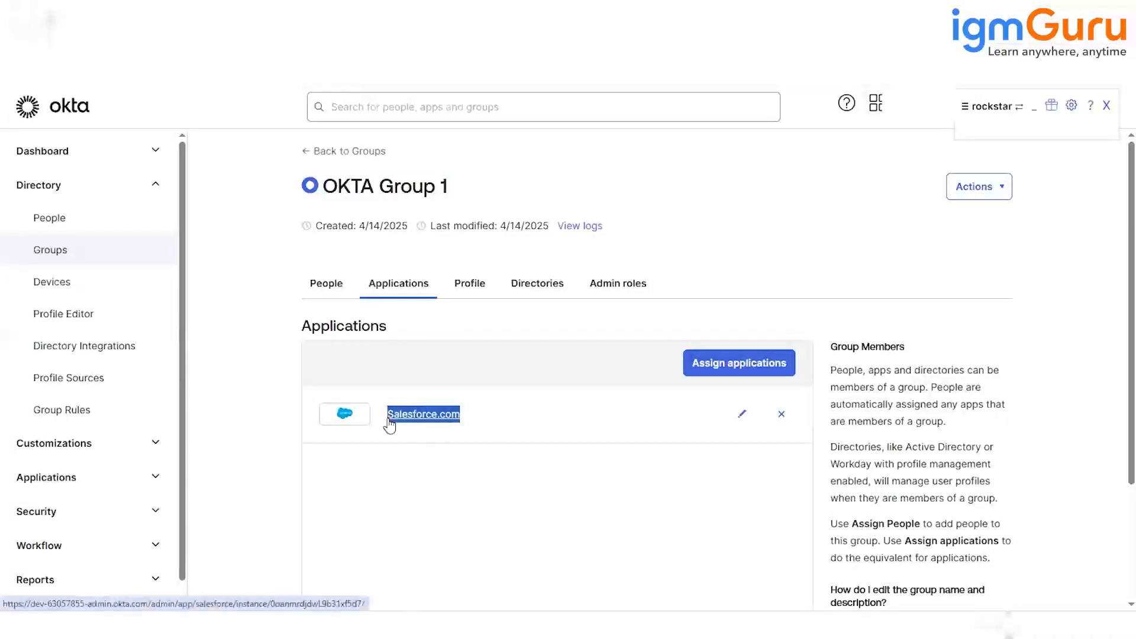
{"action": "left_click", "coordinate": [400, 514]}
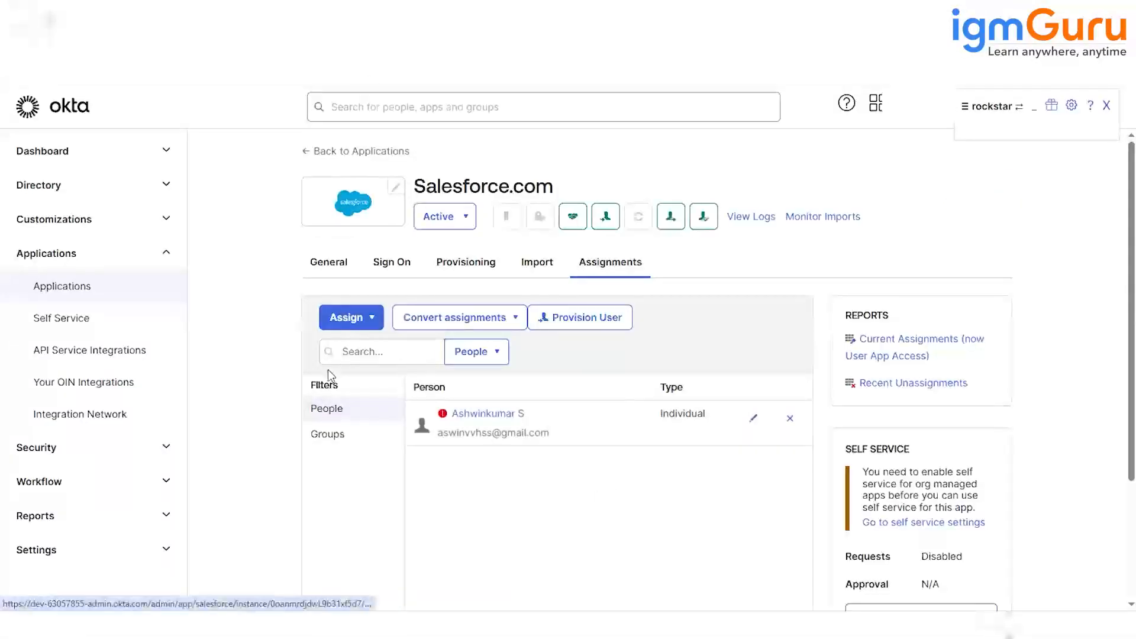
- Look through the groups available for assignment on the Salesforce.com application's assignments page, and close the list without assigning any
{"action": "left_click", "coordinate": [372, 318]}
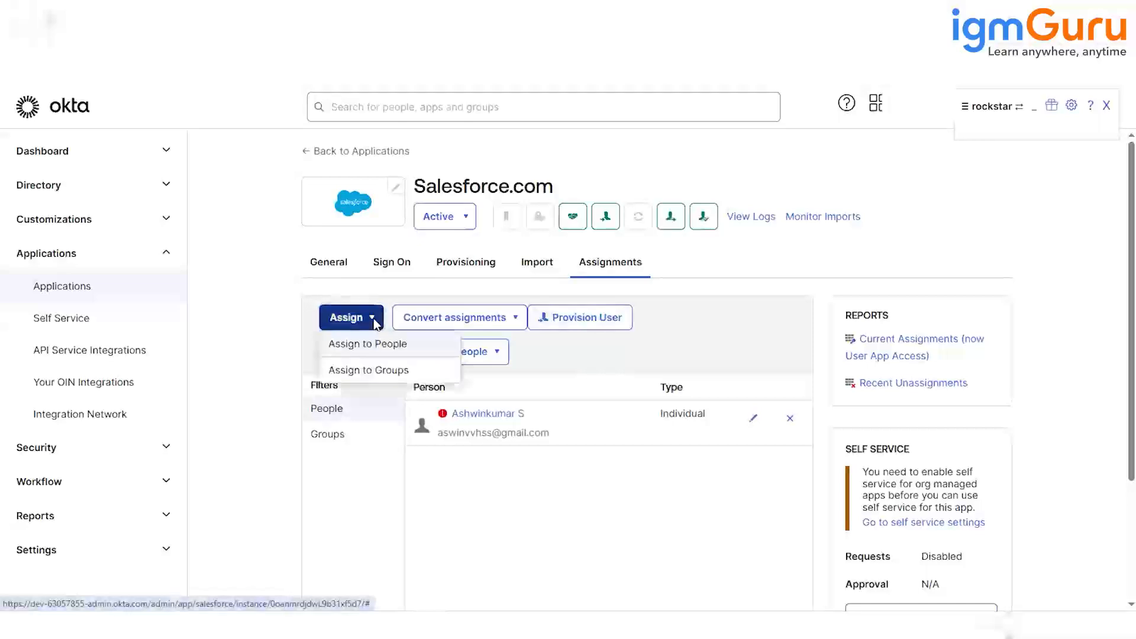
{"action": "left_click", "coordinate": [349, 374]}
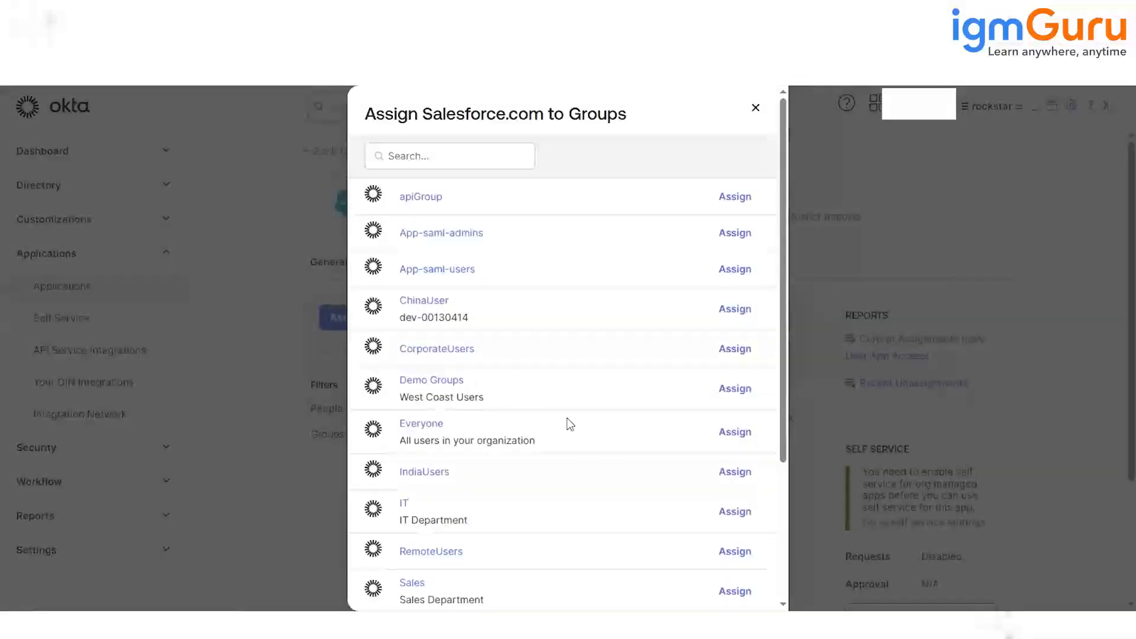
{"action": "scroll", "coordinate": [567, 418], "scroll_direction": "down", "scroll_amount": 5}
{"action": "scroll", "coordinate": [566, 418], "scroll_direction": "up", "scroll_amount": 5}
{"action": "left_click", "coordinate": [755, 108]}
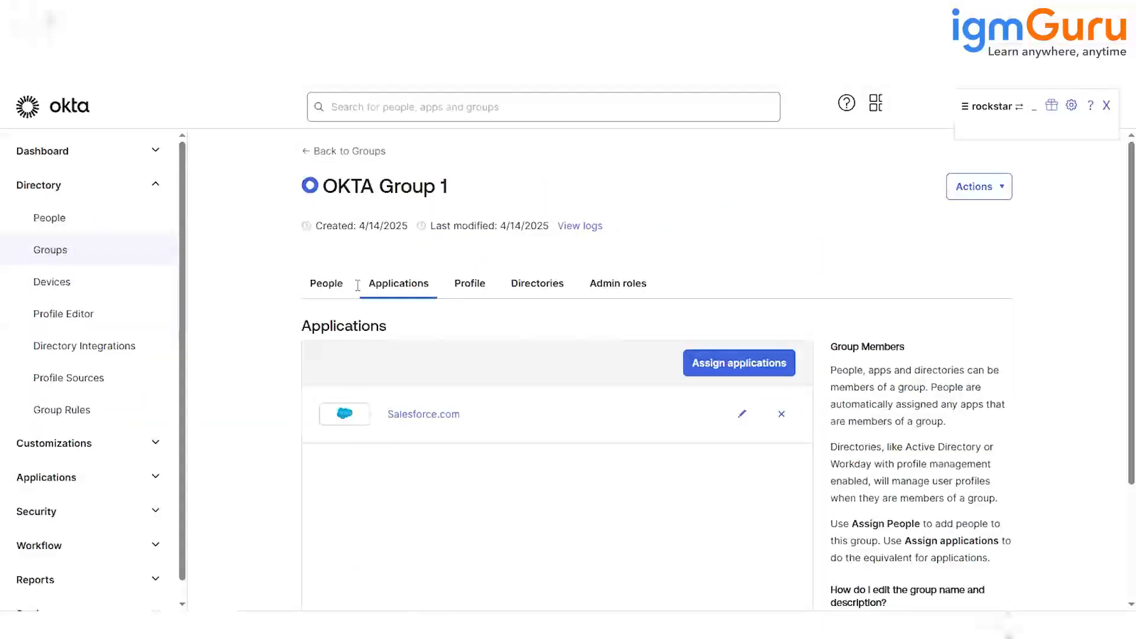
- Examine the name and description attributes in OKTA Group 1's profile, opening them for editing and cancelling without changes
{"action": "left_click", "coordinate": [469, 284]}
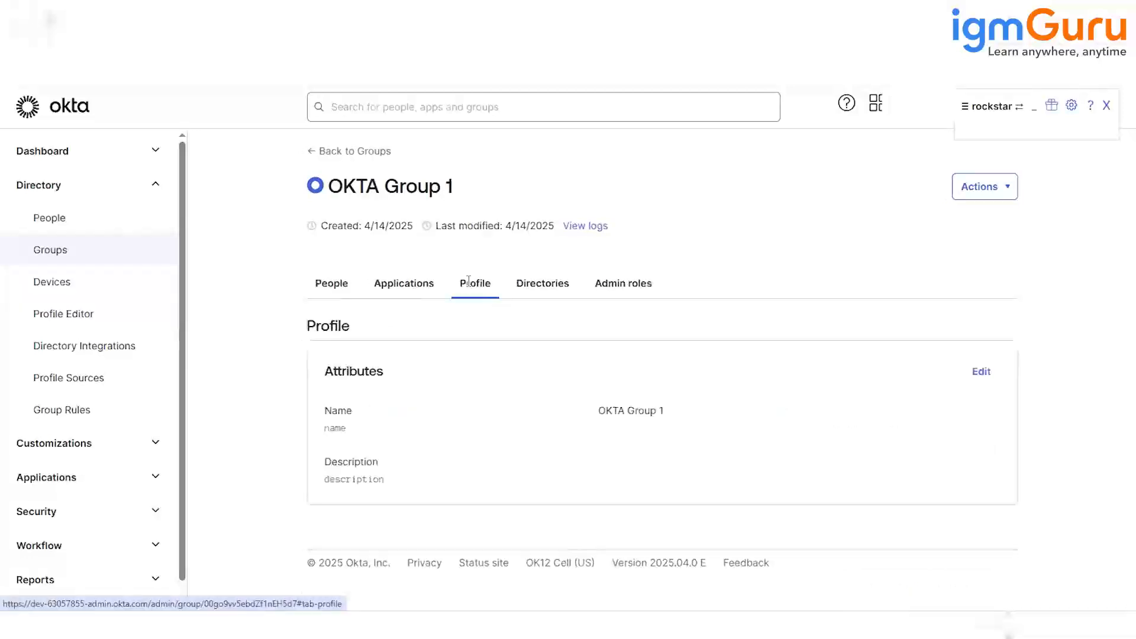
{"action": "mouse_move", "coordinate": [327, 410]}
{"action": "left_mouse_down"}
{"action": "mouse_move", "coordinate": [459, 527]}
{"action": "mouse_move", "coordinate": [456, 472]}
{"action": "mouse_move", "coordinate": [393, 479]}
{"action": "mouse_move", "coordinate": [343, 413]}
{"action": "left_mouse_up"}
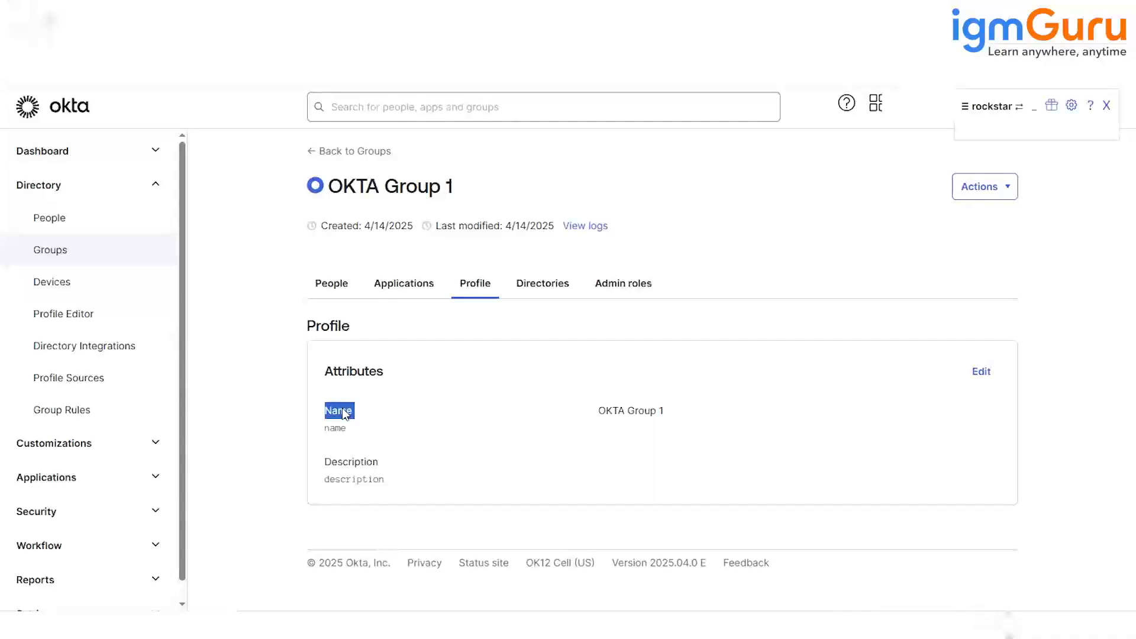
{"action": "double_click", "coordinate": [340, 467]}
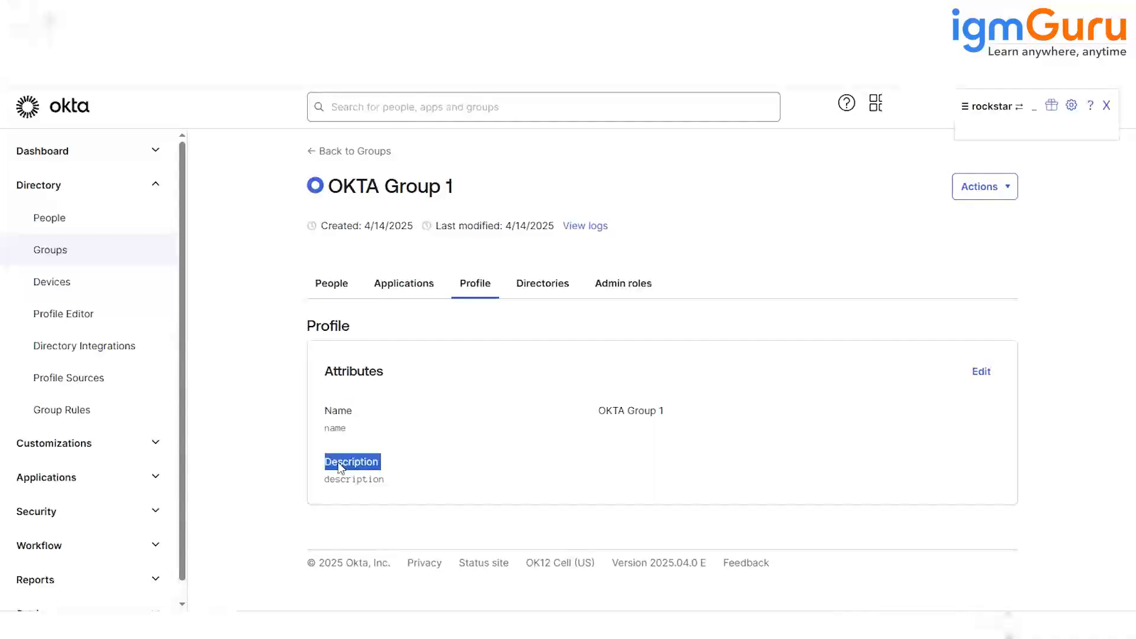
{"action": "left_click", "coordinate": [982, 372]}
{"action": "double_click", "coordinate": [646, 416]}
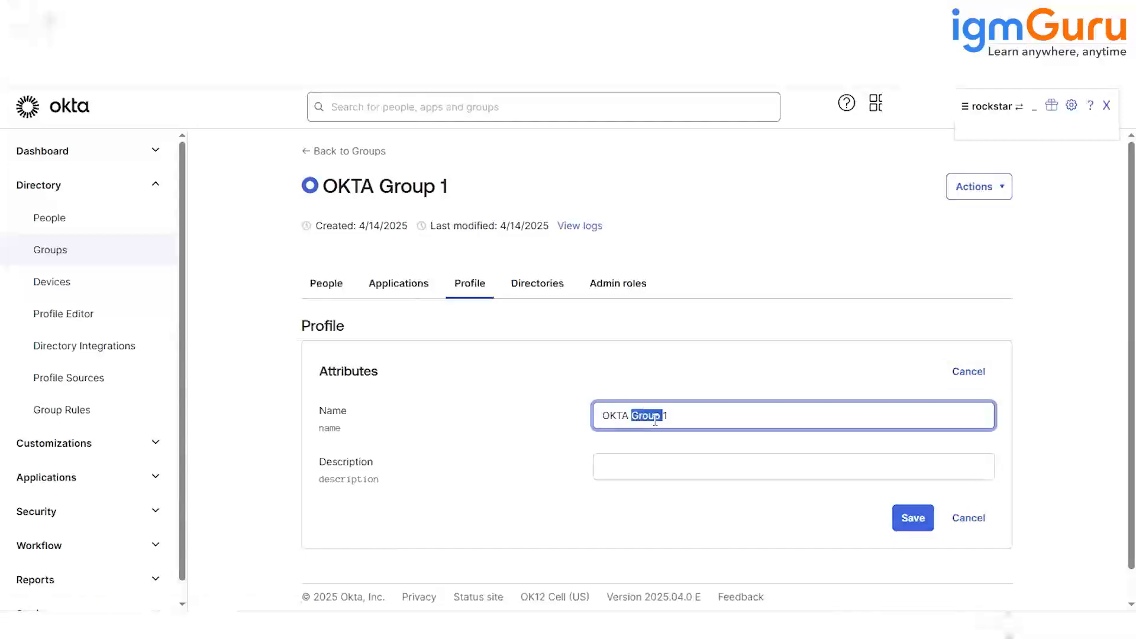
{"action": "left_click", "coordinate": [629, 462]}
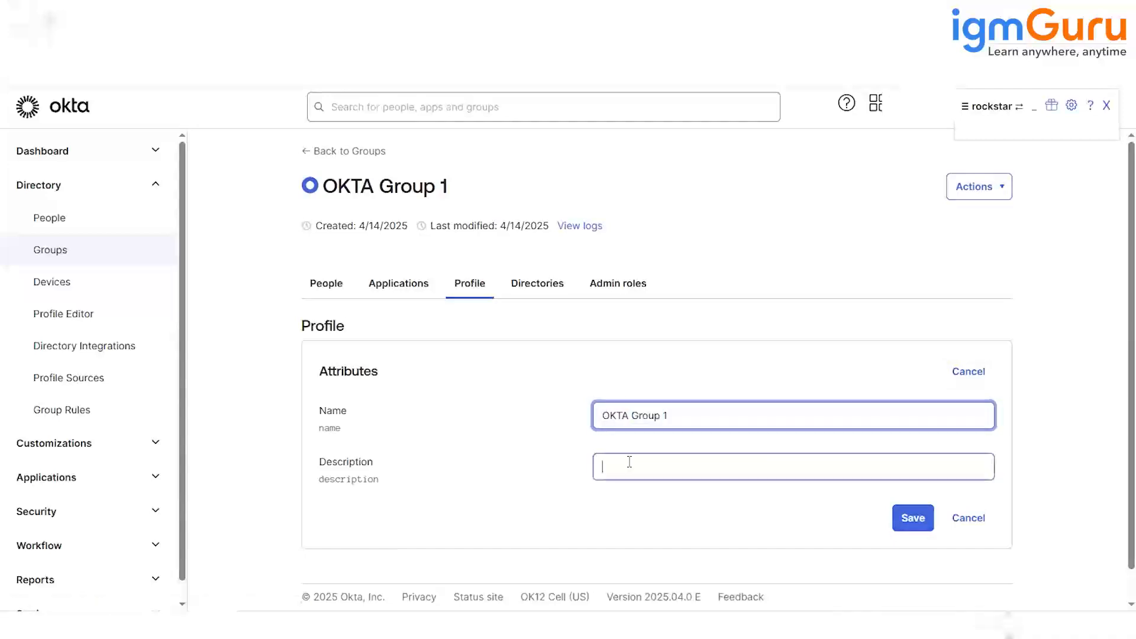
{"action": "left_click", "coordinate": [969, 530]}
- Check which directories are assigned to OKTA Group 1
{"action": "left_click", "coordinate": [547, 283]}
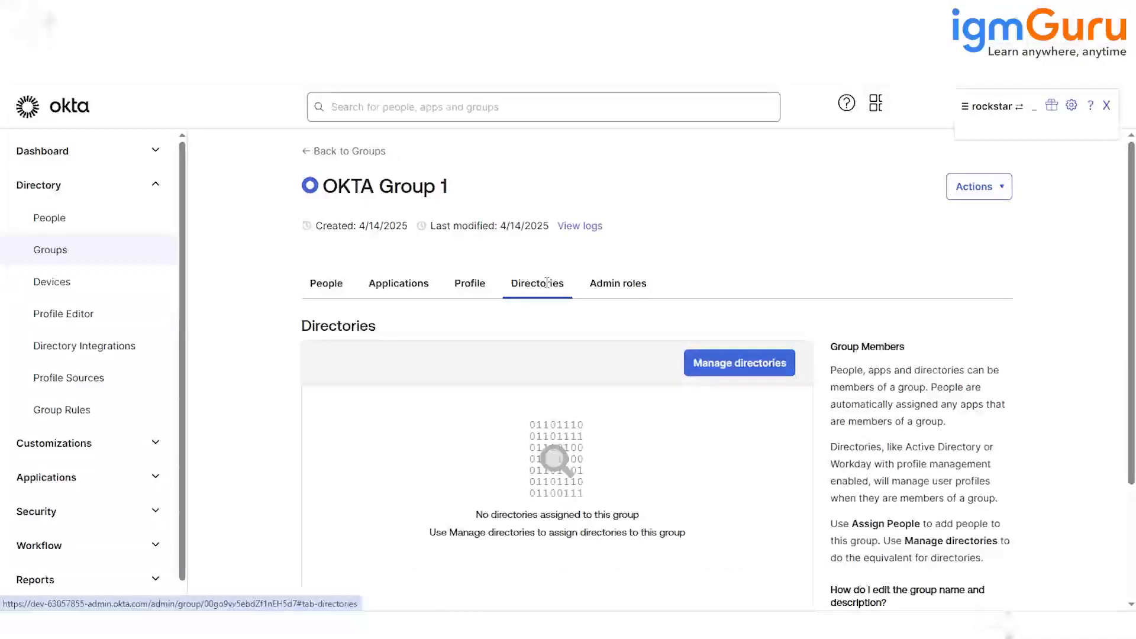
{"action": "scroll", "coordinate": [567, 535], "scroll_direction": "down", "scroll_amount": 2}
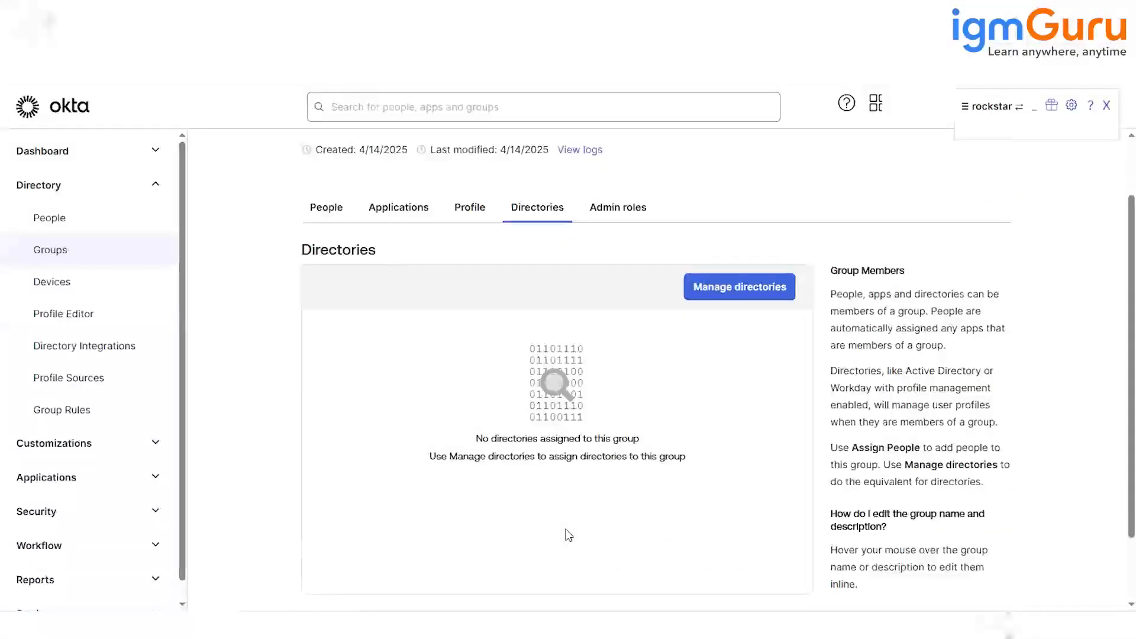
{"action": "left_click_drag", "start_coordinate": [527, 414], "coordinate": [717, 457]}
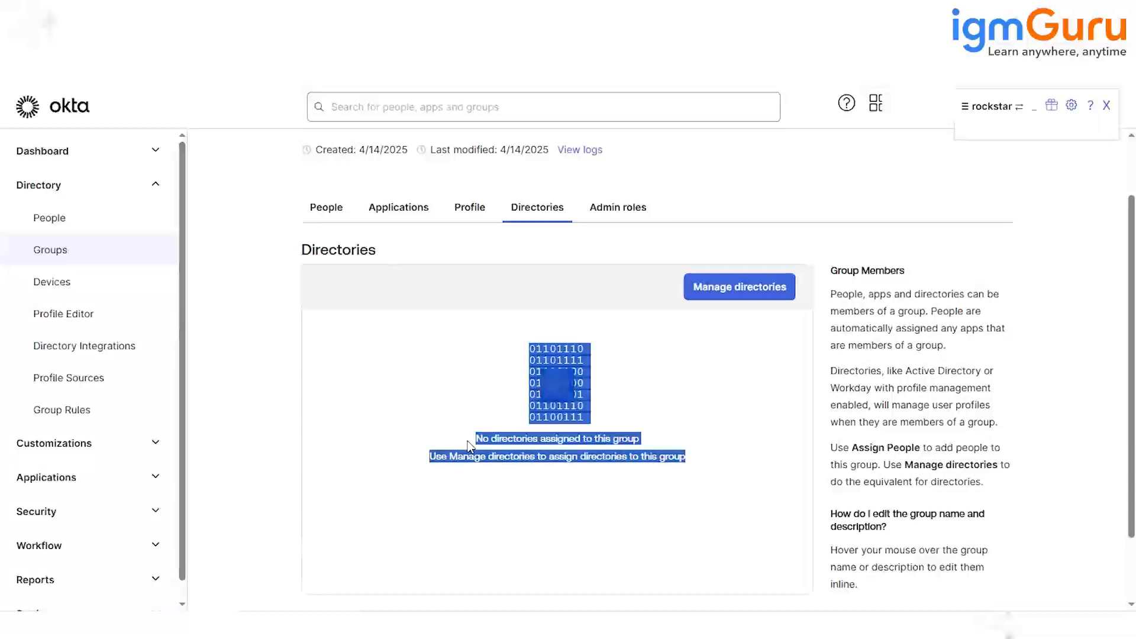
{"action": "left_click", "coordinate": [430, 421]}
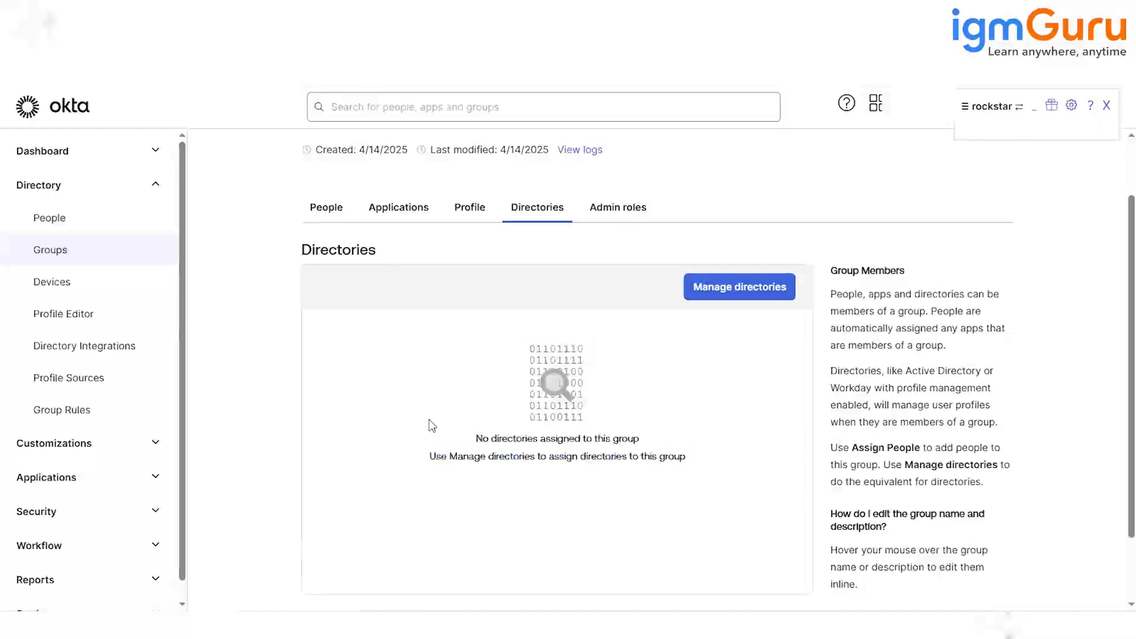
{"action": "scroll", "coordinate": [432, 425], "scroll_direction": "up", "scroll_amount": 2}
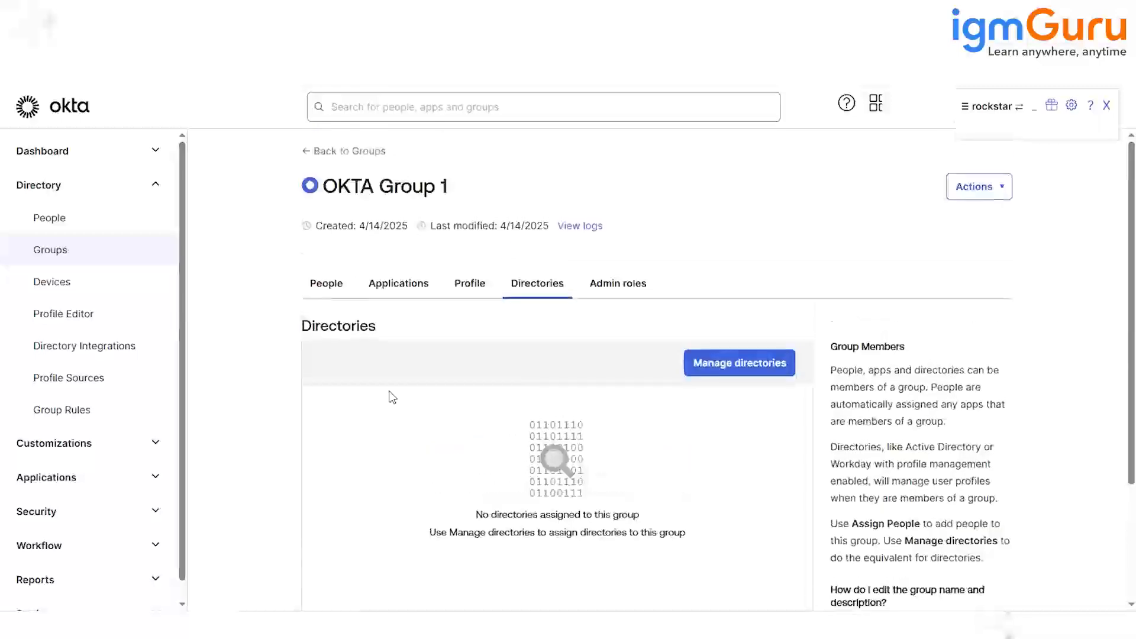
- Review the admin roles granted to OKTA Group 1, along with its people and assigned applications
{"action": "left_click", "coordinate": [617, 287]}
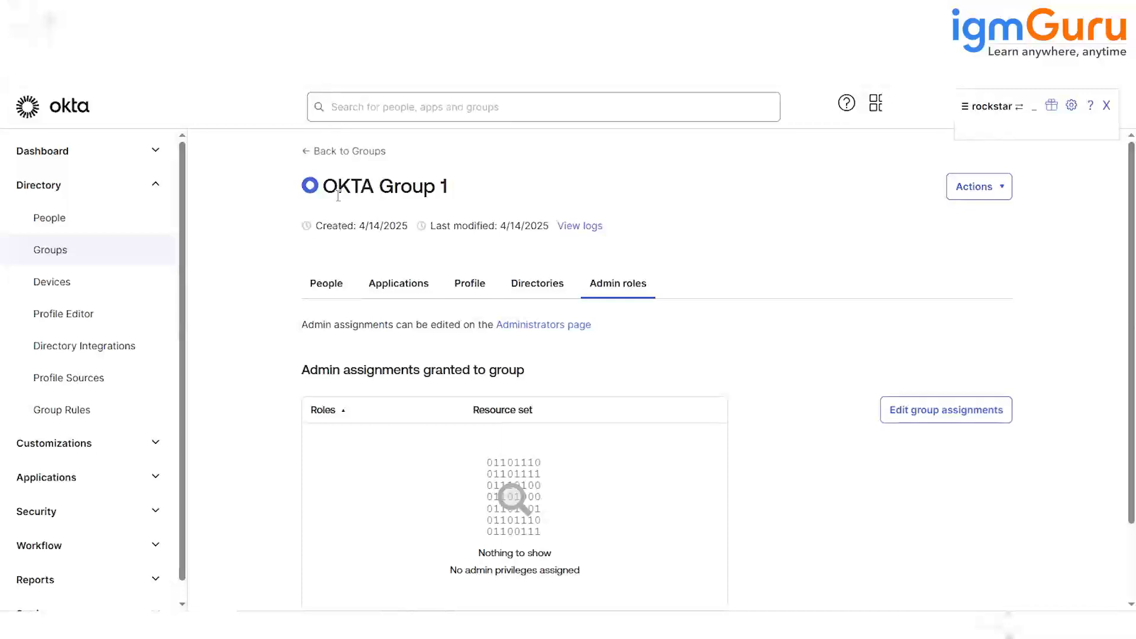
{"action": "left_click_drag", "start_coordinate": [324, 187], "coordinate": [453, 197]}
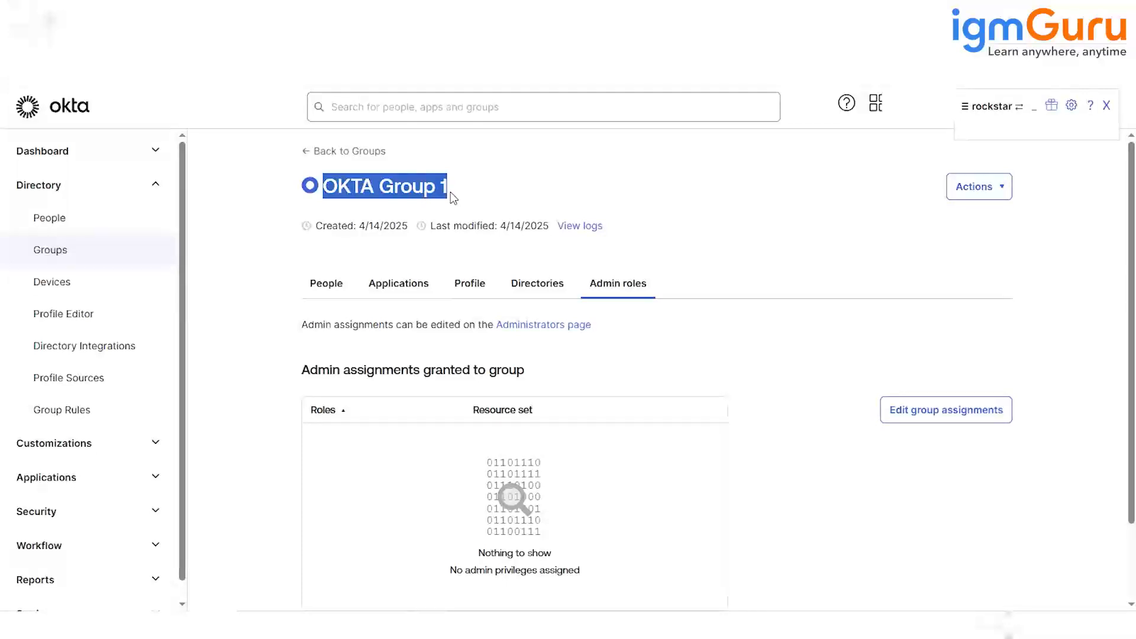
{"action": "left_click", "coordinate": [980, 104]}
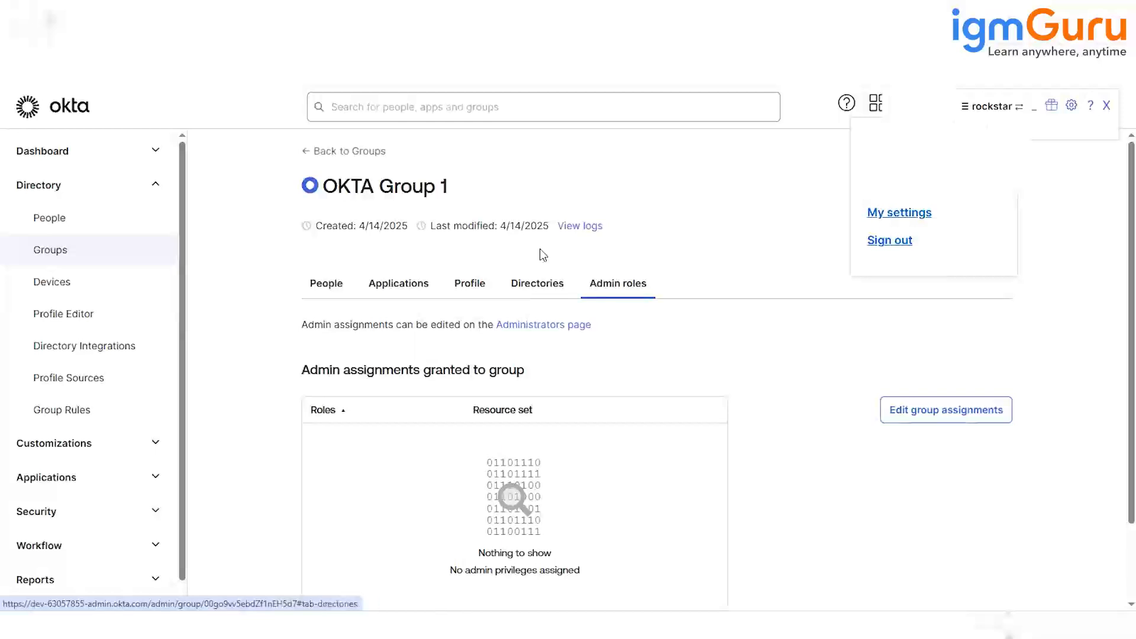
{"action": "left_click", "coordinate": [320, 282]}
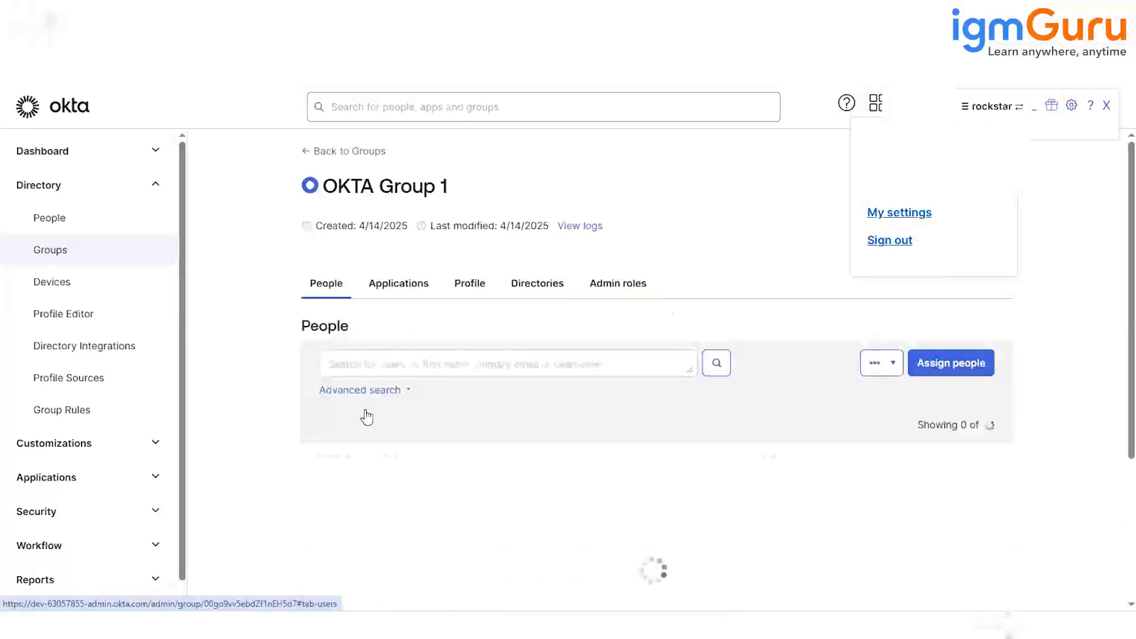
{"action": "left_click", "coordinate": [385, 285]}
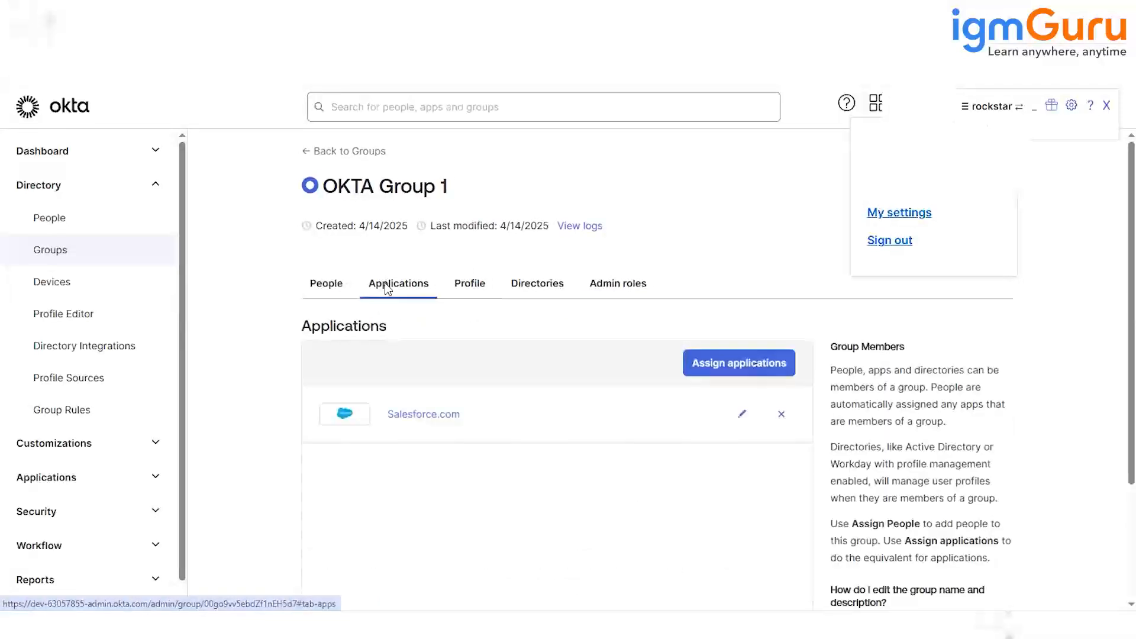
- Review OKTA Group 1's profile attributes, directory assignments and granted admin roles once more
{"action": "left_click", "coordinate": [477, 290]}
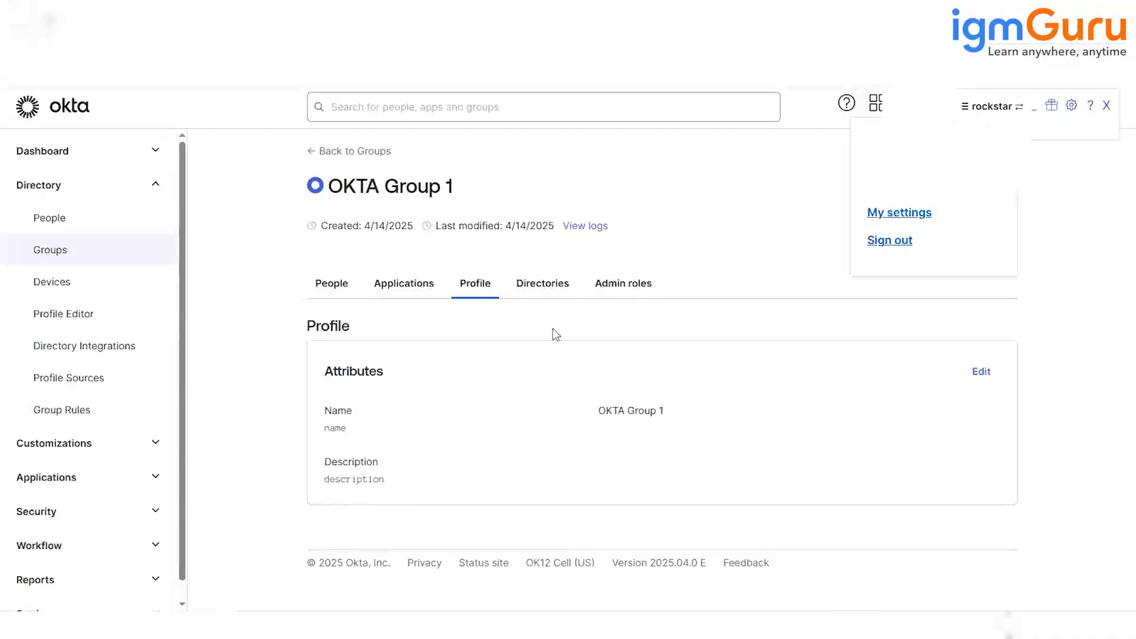
{"action": "left_click", "coordinate": [530, 284]}
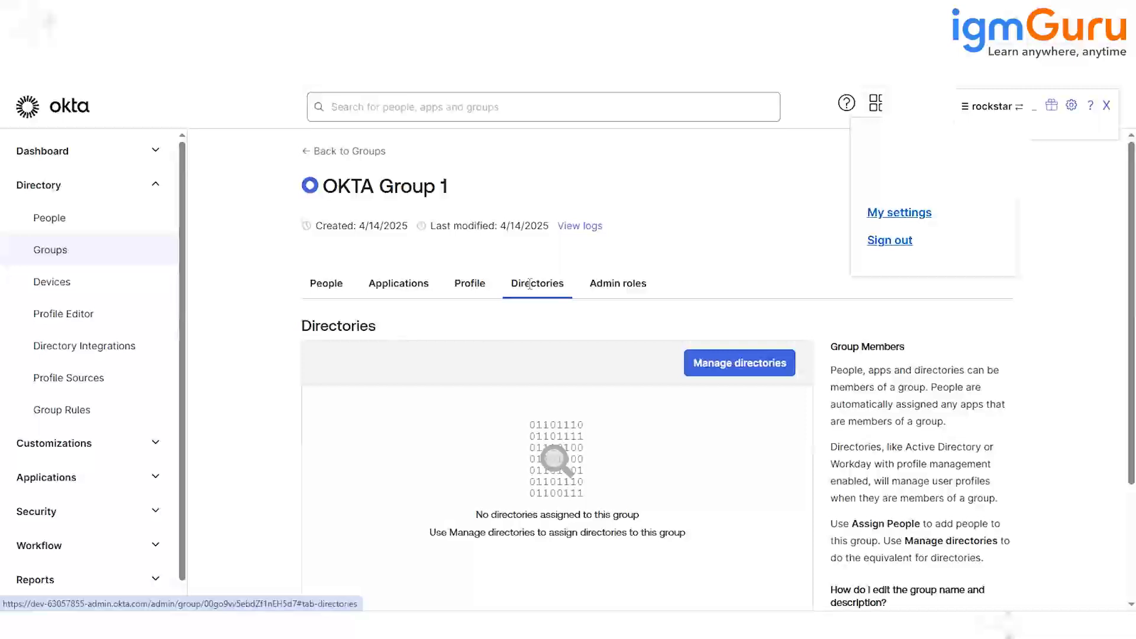
{"action": "left_click", "coordinate": [603, 286]}
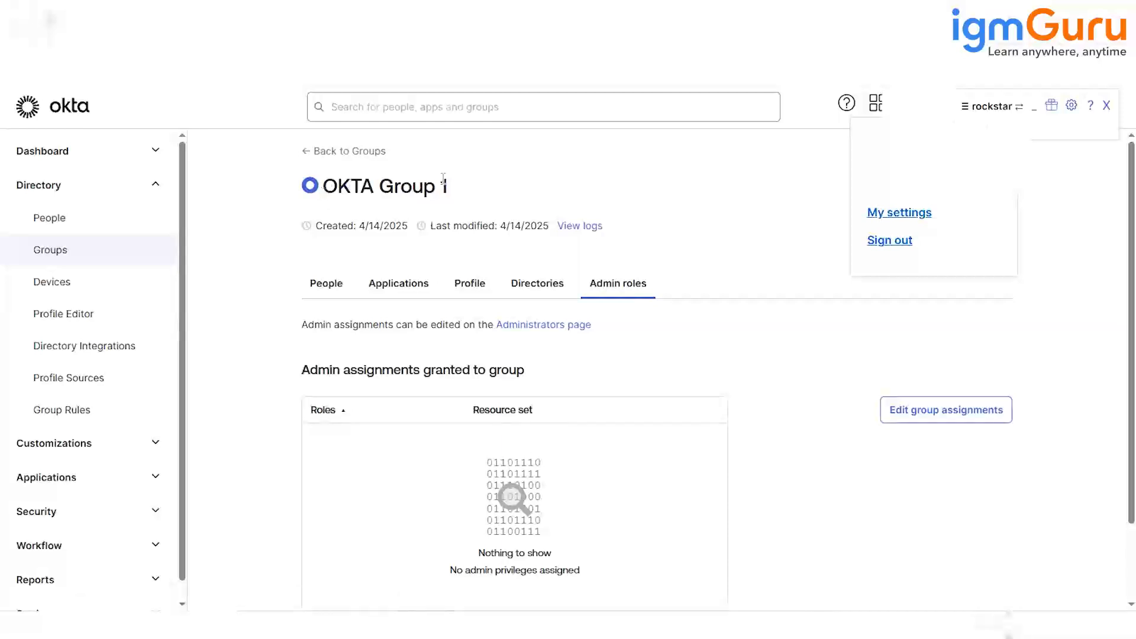
{"action": "left_click_drag", "start_coordinate": [323, 186], "coordinate": [479, 186]}
{"action": "triple_click", "coordinate": [400, 181]}
{"action": "left_click", "coordinate": [391, 187]}
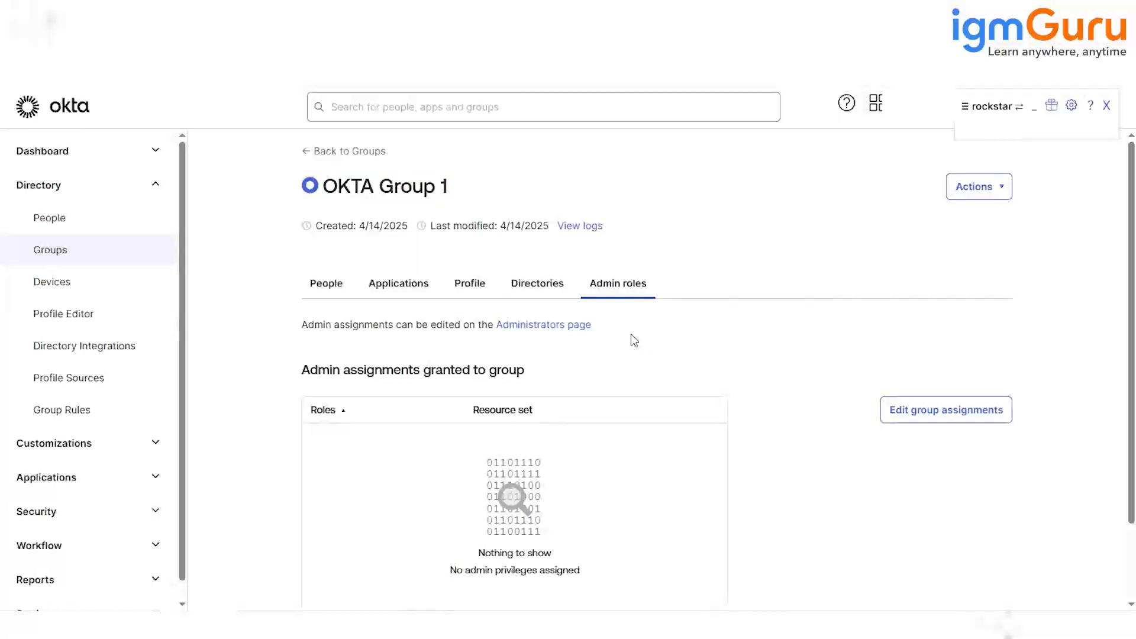
{"action": "left_click_drag", "start_coordinate": [322, 186], "coordinate": [467, 191]}
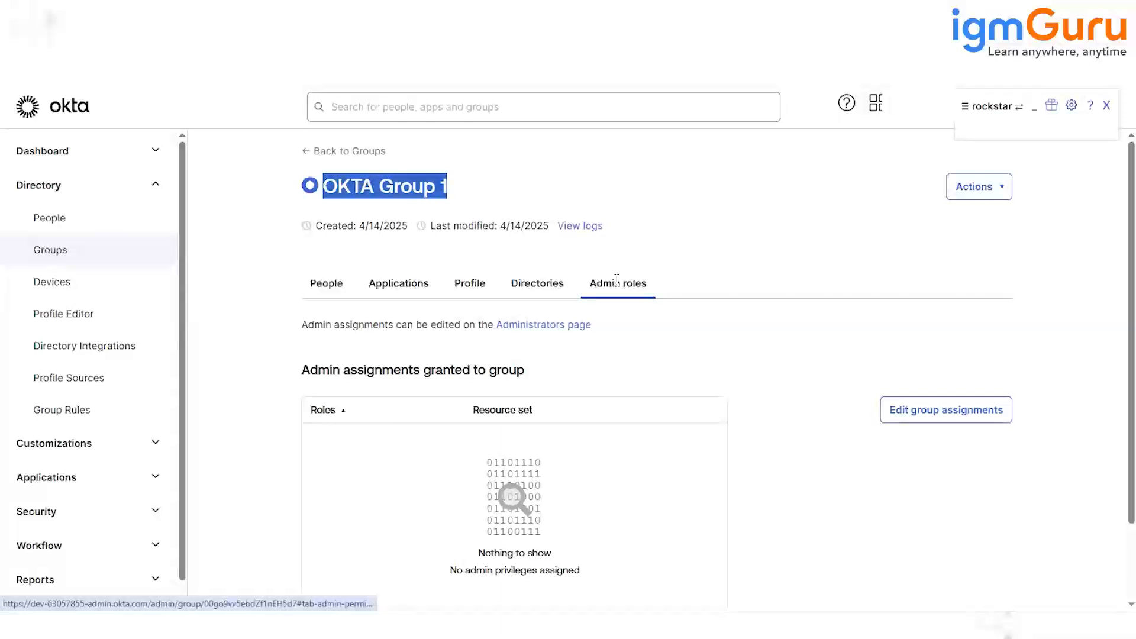
{"action": "left_click", "coordinate": [369, 188]}
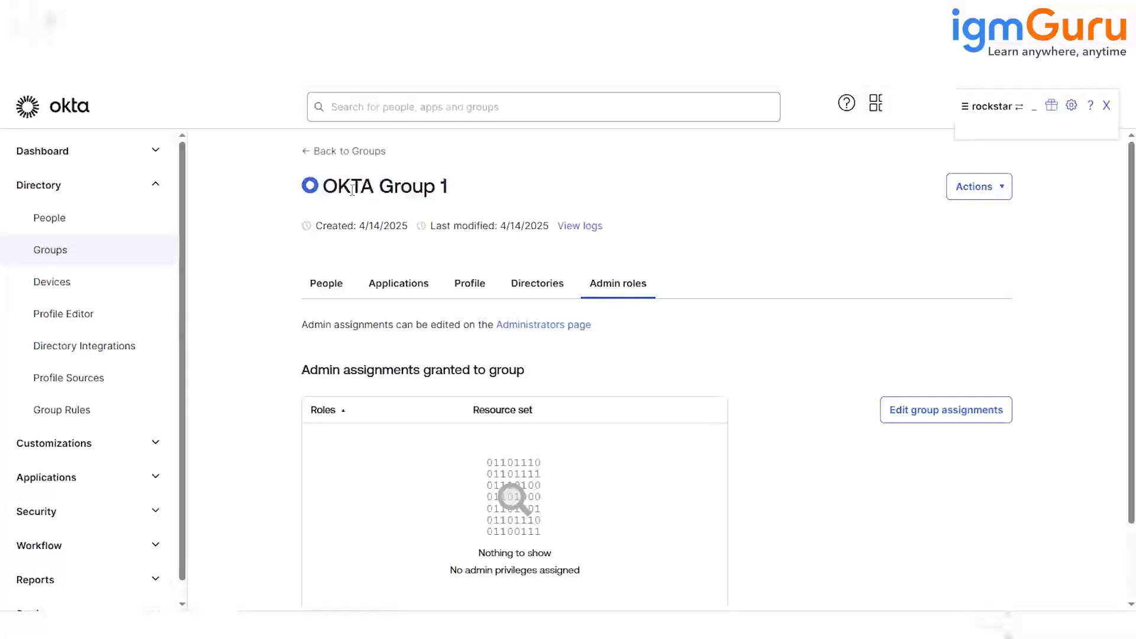
{"action": "left_click_drag", "start_coordinate": [325, 187], "coordinate": [472, 191]}
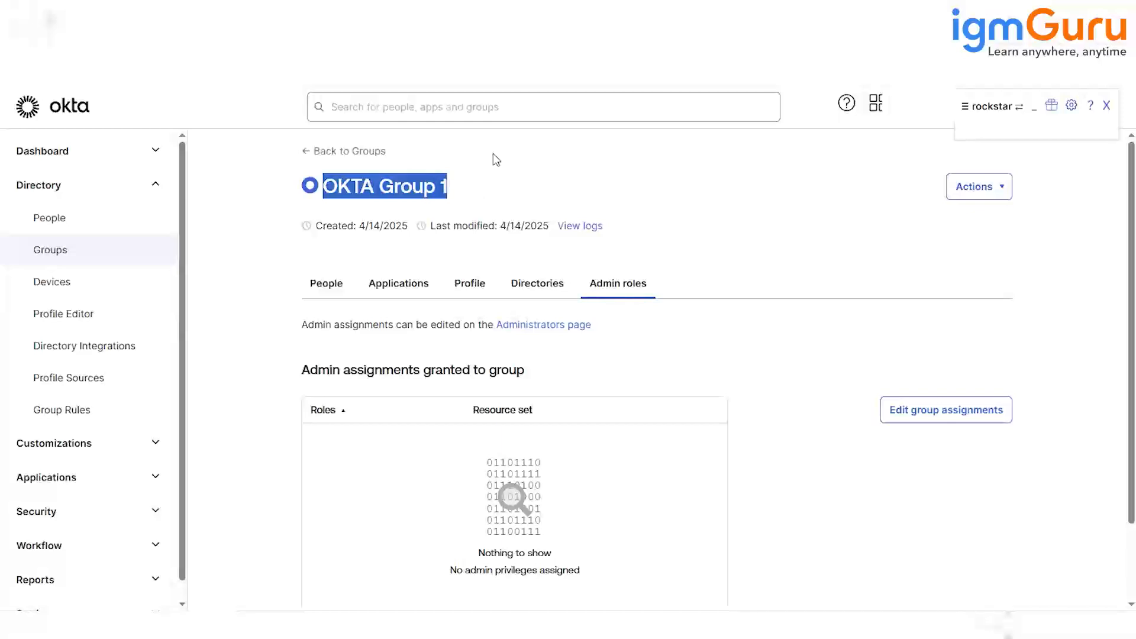
{"action": "left_click", "coordinate": [415, 200]}
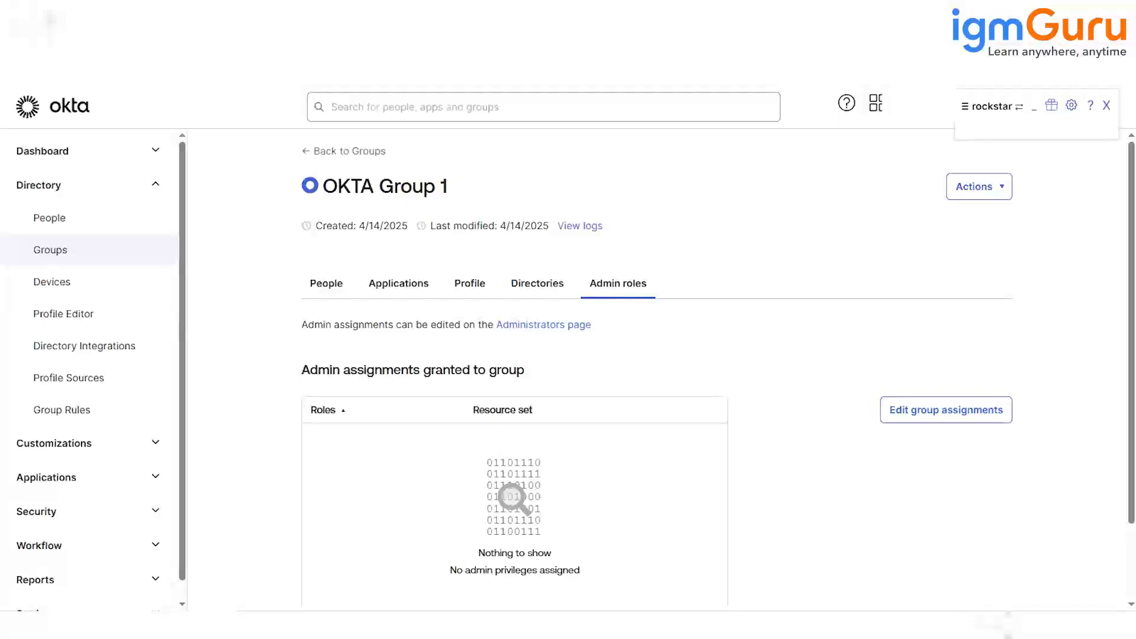
{"action": "key", "text": "alt+Tab"}
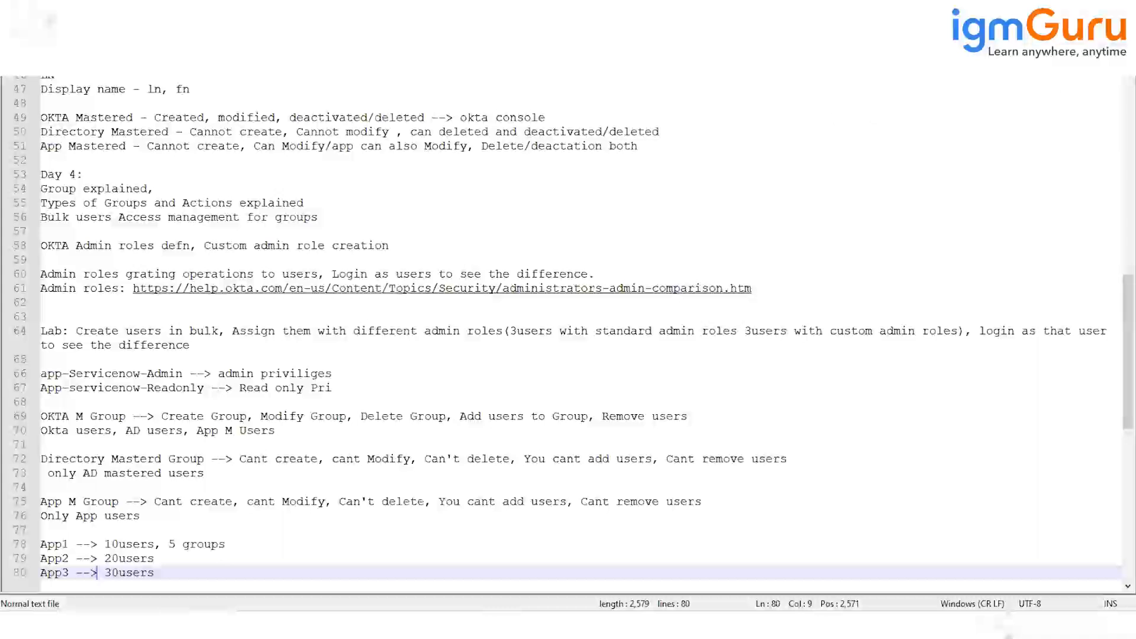
{"action": "key", "text": "alt+Tab"}
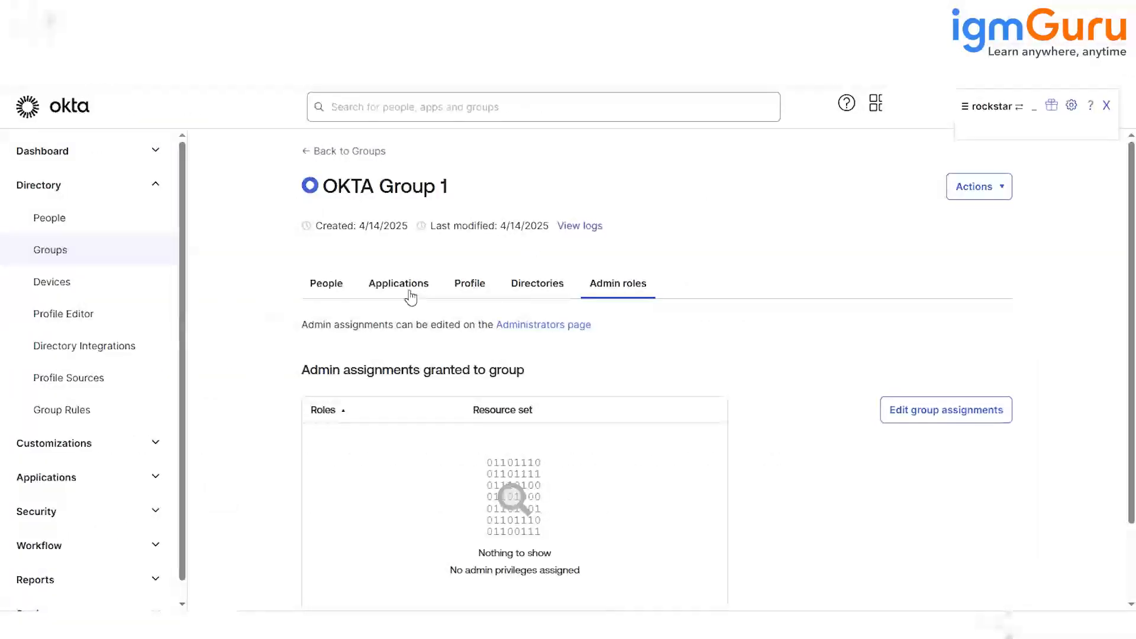
- Assign the first listed test user to OKTA Group 1 and finish the people assignment
{"action": "left_click", "coordinate": [324, 288]}
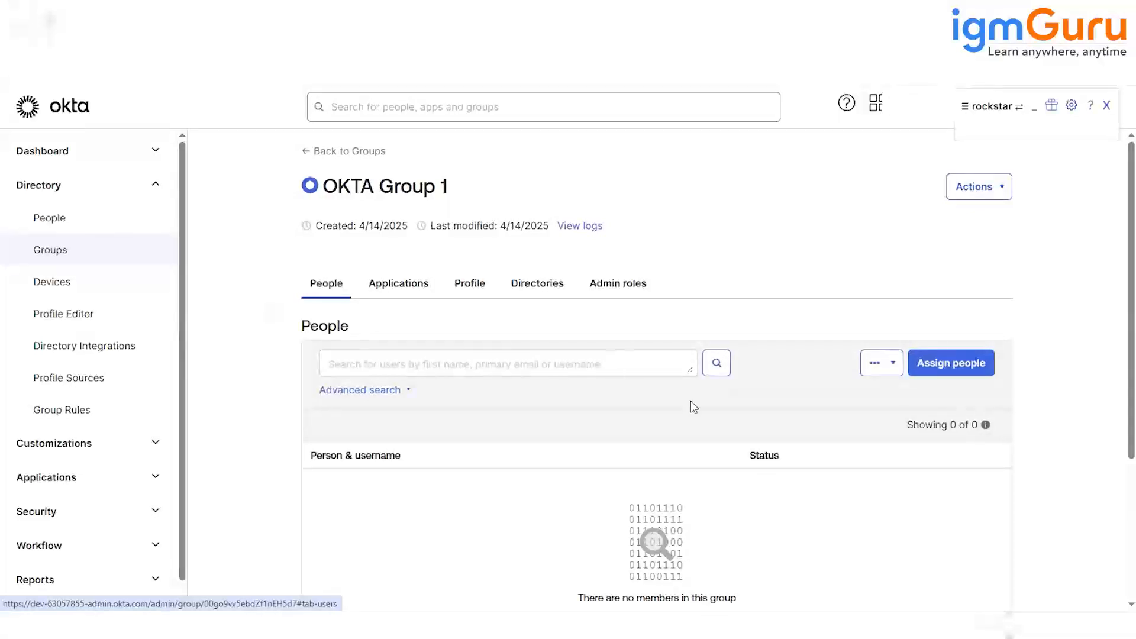
{"action": "left_click", "coordinate": [965, 359]}
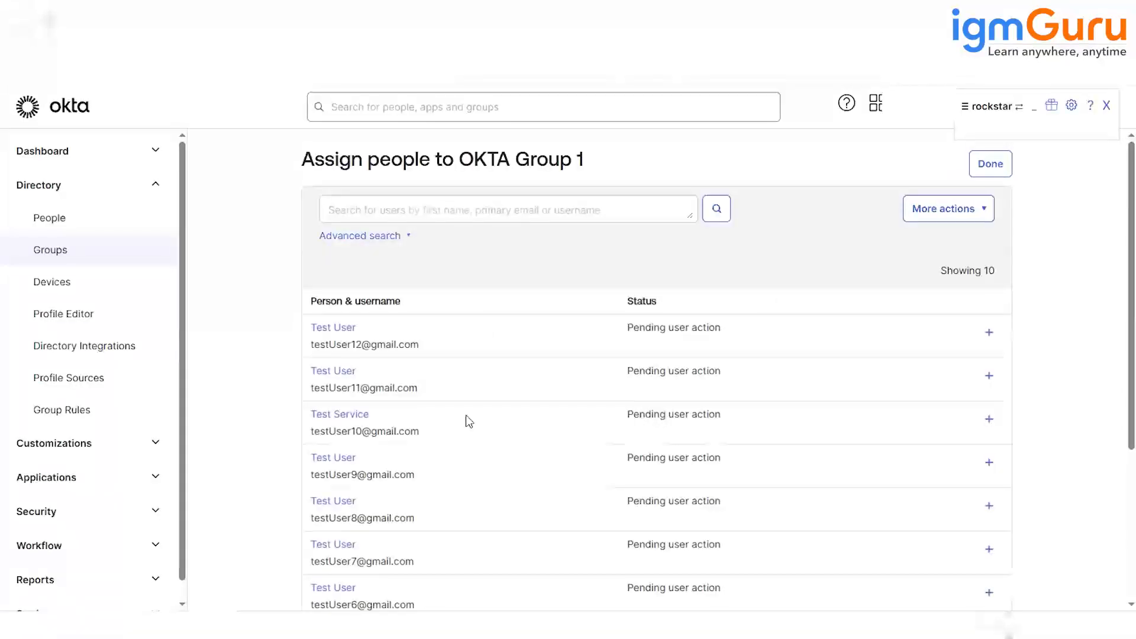
{"action": "scroll", "coordinate": [466, 418], "scroll_direction": "down", "scroll_amount": 4}
{"action": "scroll", "coordinate": [466, 417], "scroll_direction": "up", "scroll_amount": 4}
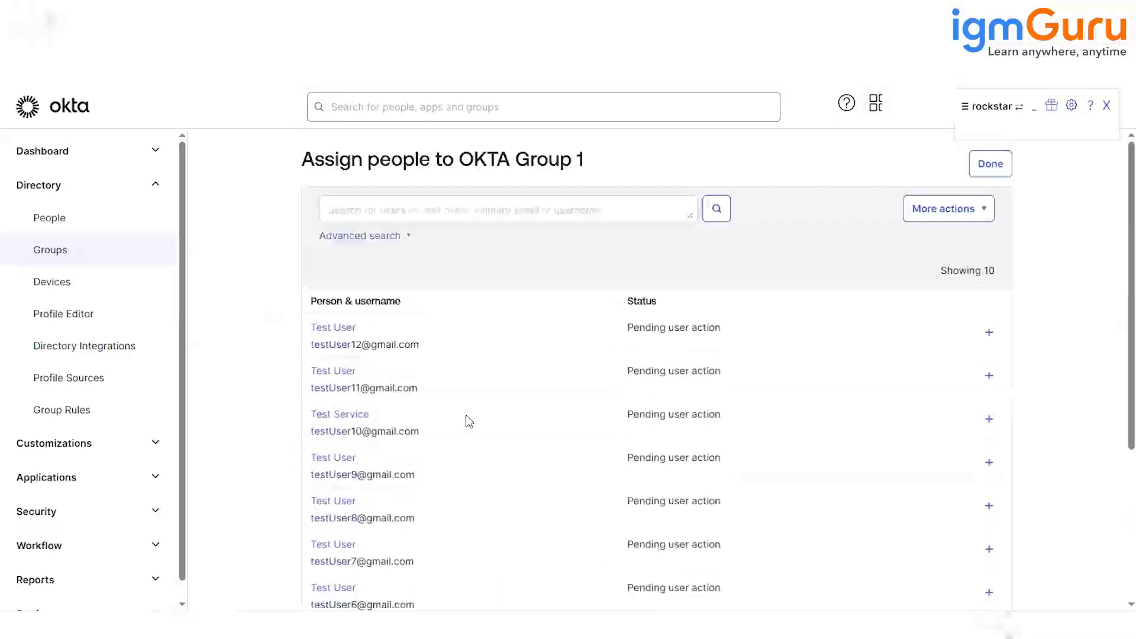
{"action": "left_click", "coordinate": [989, 332]}
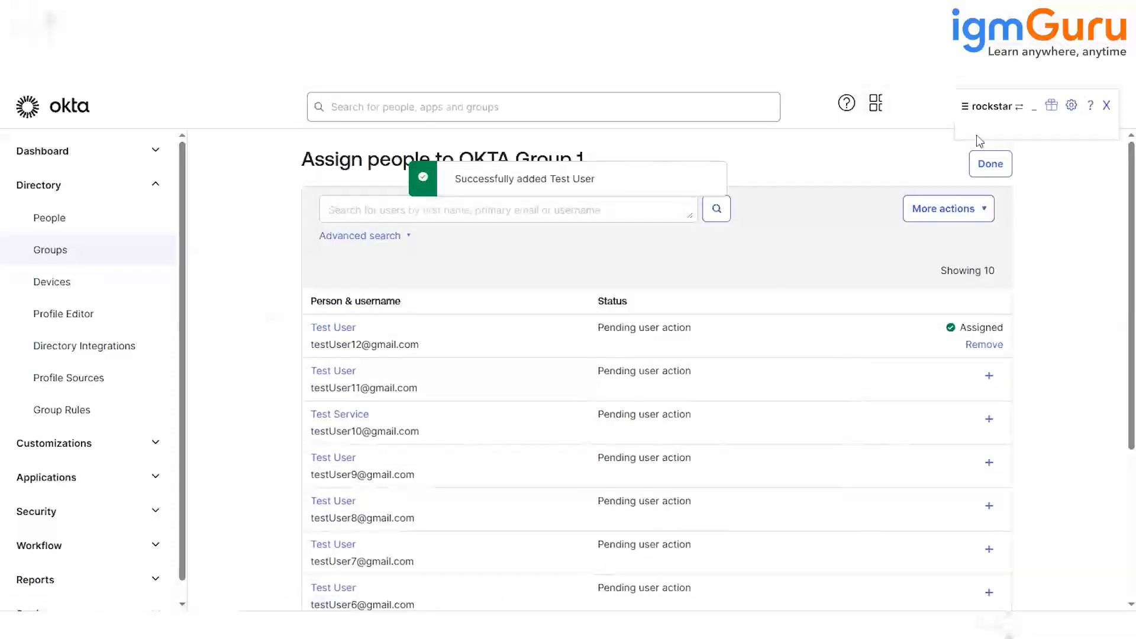
{"action": "left_click", "coordinate": [990, 168]}
{"action": "scroll", "coordinate": [407, 444], "scroll_direction": "down", "scroll_amount": 4}
{"action": "scroll", "coordinate": [389, 361], "scroll_direction": "up", "scroll_amount": 4}
- Remove the Salesforce.com application from OKTA Group 1 and confirm the unassignment
{"action": "left_click", "coordinate": [392, 285]}
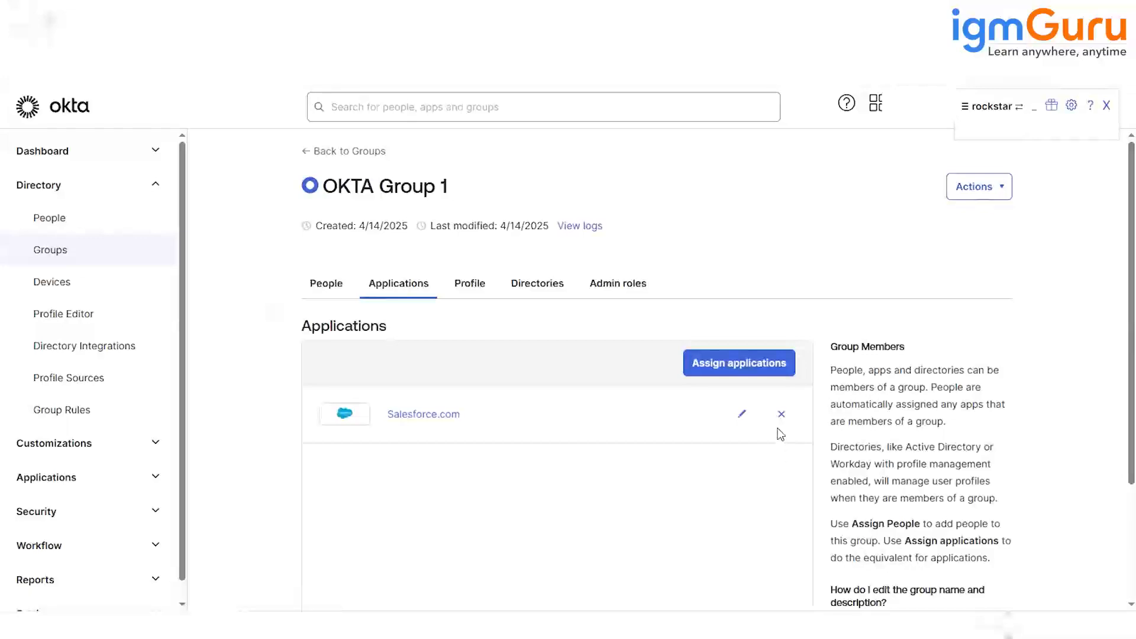
{"action": "scroll", "coordinate": [782, 418], "scroll_direction": "down", "scroll_amount": 2}
{"action": "left_click", "coordinate": [782, 270]}
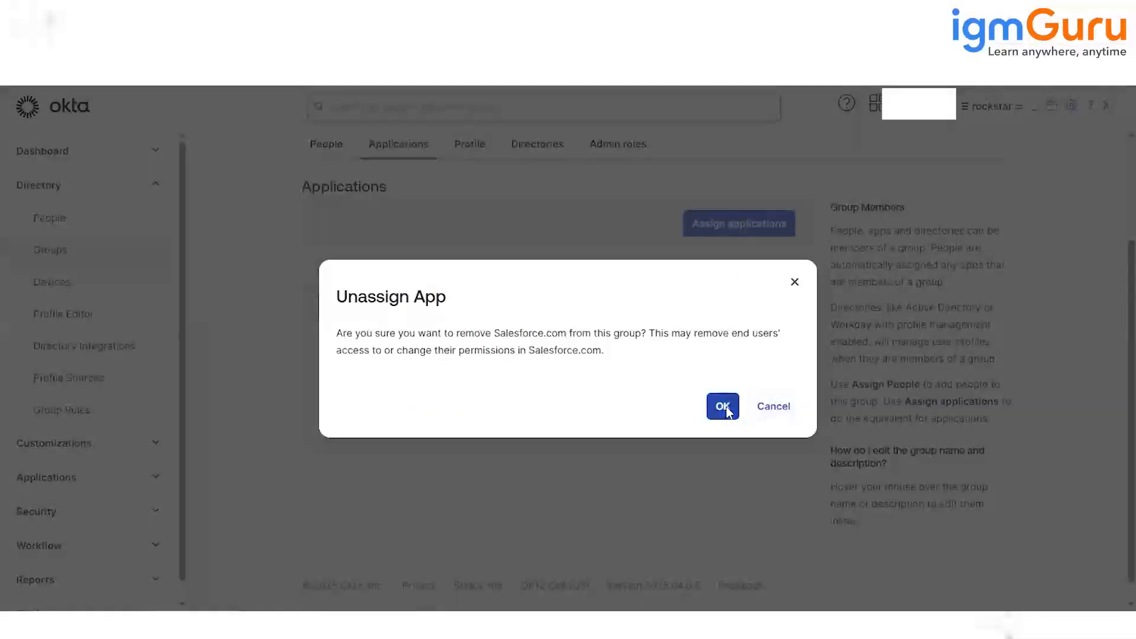
{"action": "left_click", "coordinate": [728, 405]}
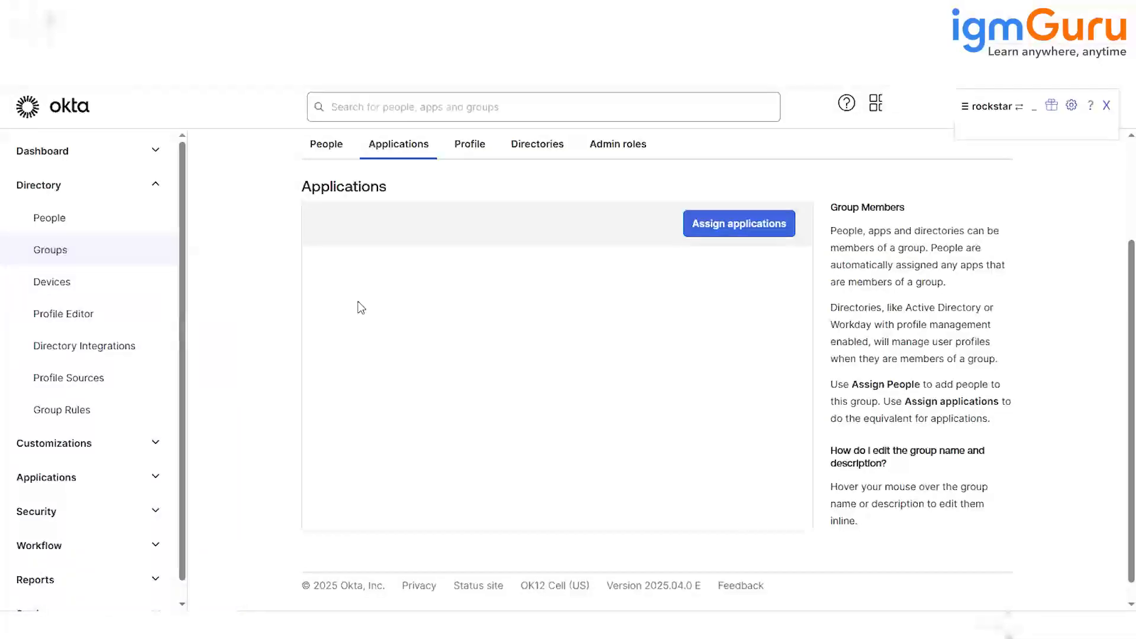
- Check the list of people who are members of OKTA Group 1
{"action": "scroll", "coordinate": [357, 306], "scroll_direction": "up", "scroll_amount": 2}
{"action": "left_click", "coordinate": [309, 286]}
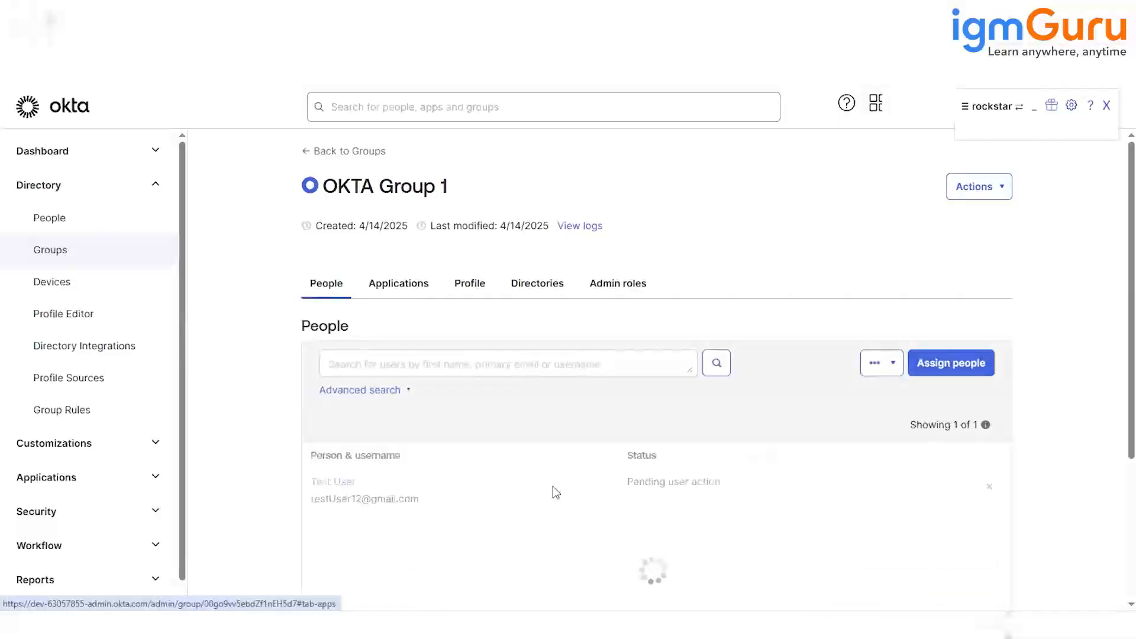
{"action": "scroll", "coordinate": [523, 491], "scroll_direction": "down", "scroll_amount": 3}
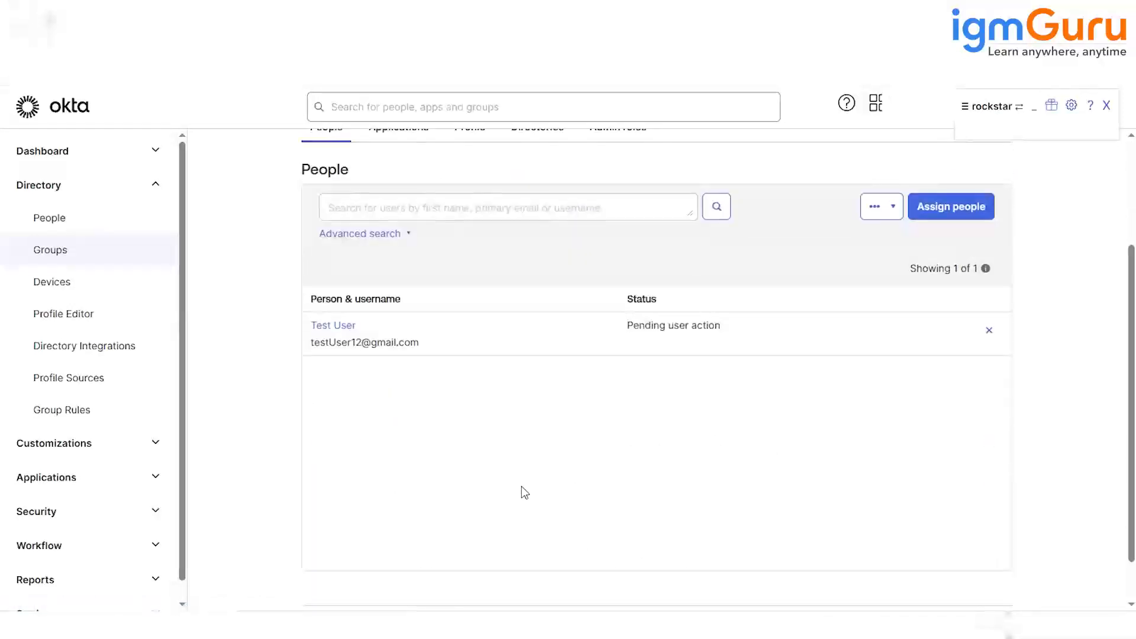
{"action": "scroll", "coordinate": [324, 474], "scroll_direction": "up", "scroll_amount": 3}
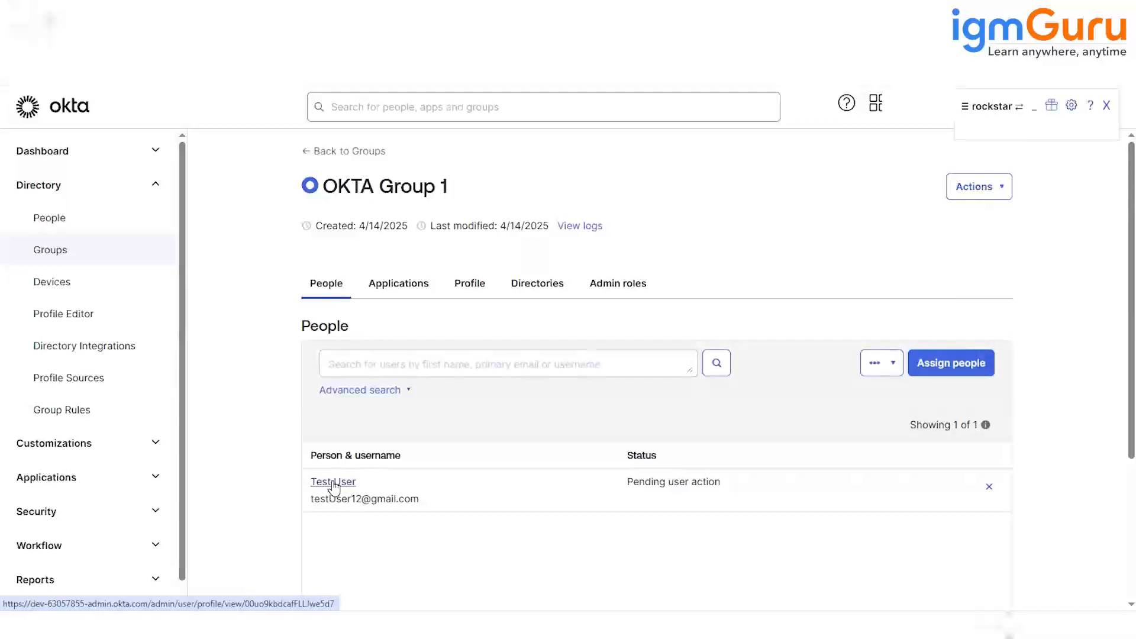
- Search the people available for OKTA Group 1 with "use", leave without assigning anyone, and check the group's bulk people options
{"action": "left_click", "coordinate": [973, 195]}
{"action": "left_click", "coordinate": [930, 364]}
{"action": "left_click", "coordinate": [526, 212]}
{"action": "type", "text": "use"}
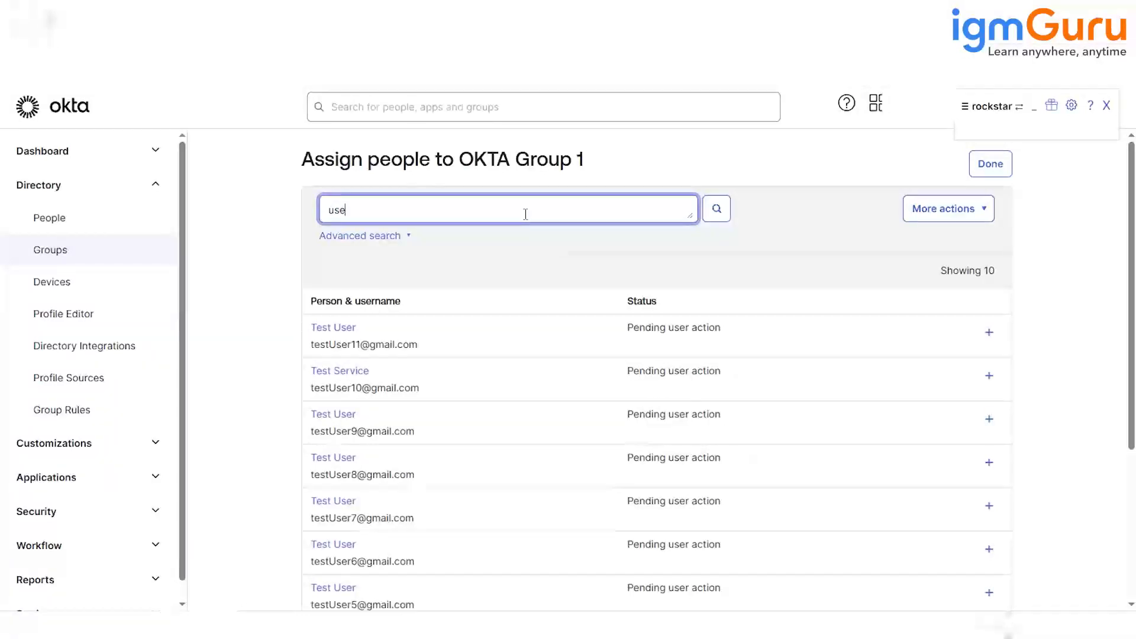
{"action": "left_click", "coordinate": [988, 170]}
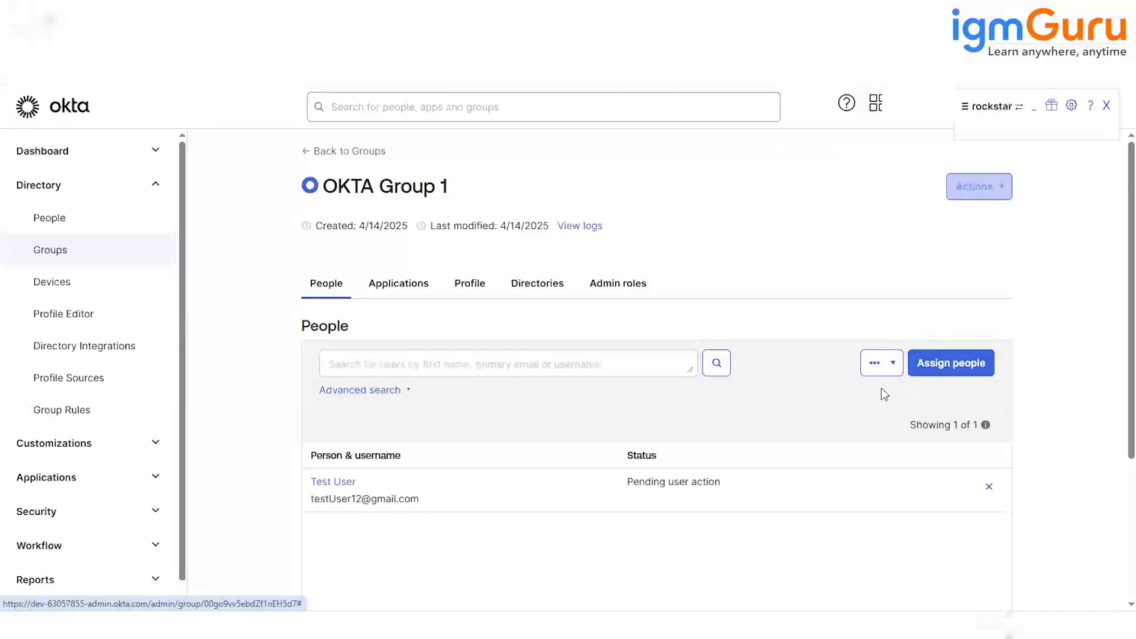
{"action": "left_click", "coordinate": [876, 364]}
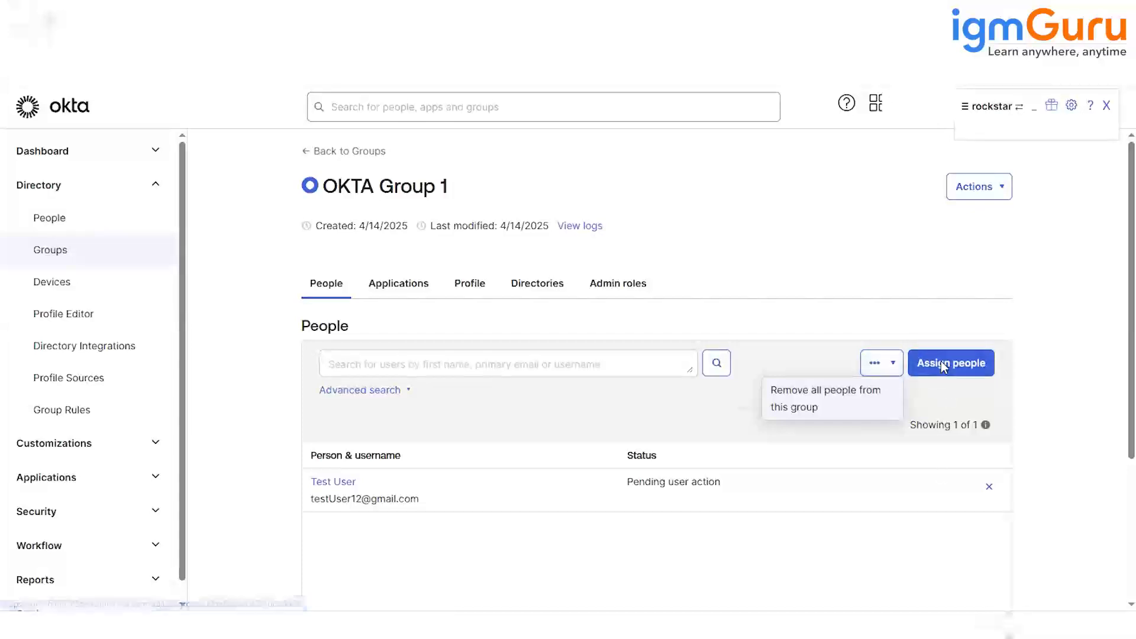
{"action": "left_click", "coordinate": [494, 201]}
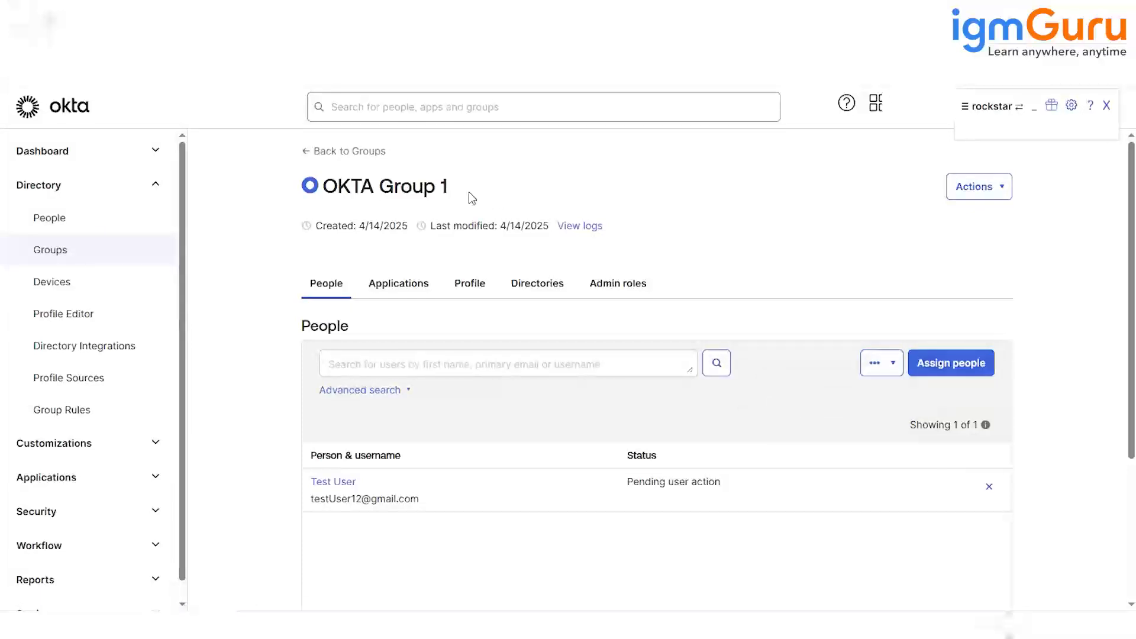
- Start assigning people to OKTA Group 1 with CSV import and download the CSV template
{"action": "left_click", "coordinate": [943, 362]}
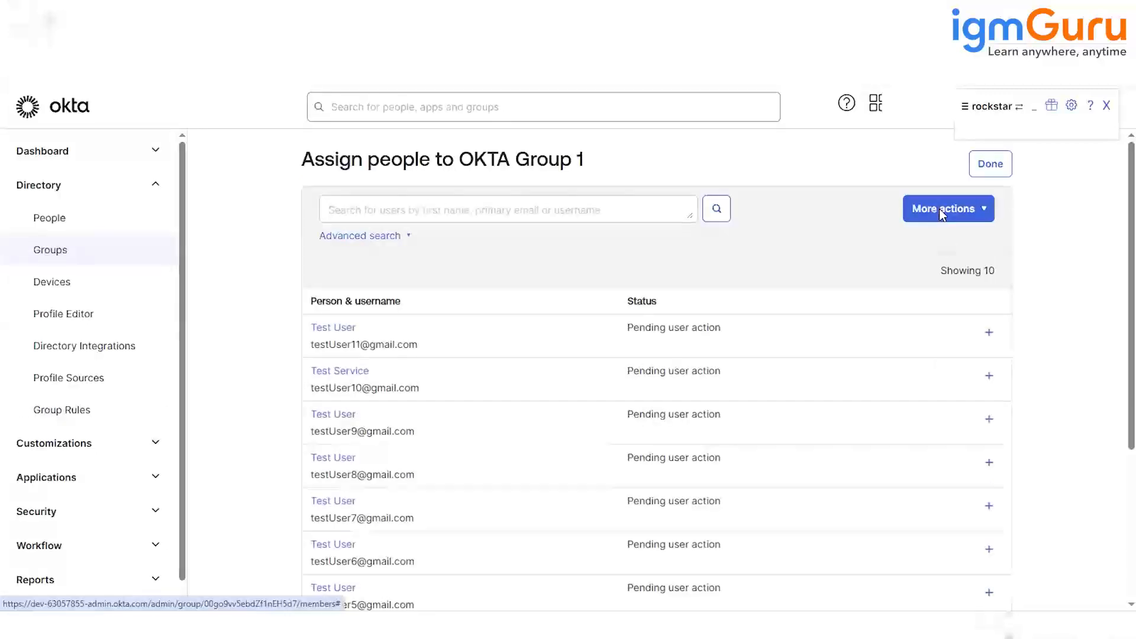
{"action": "left_click", "coordinate": [941, 211]}
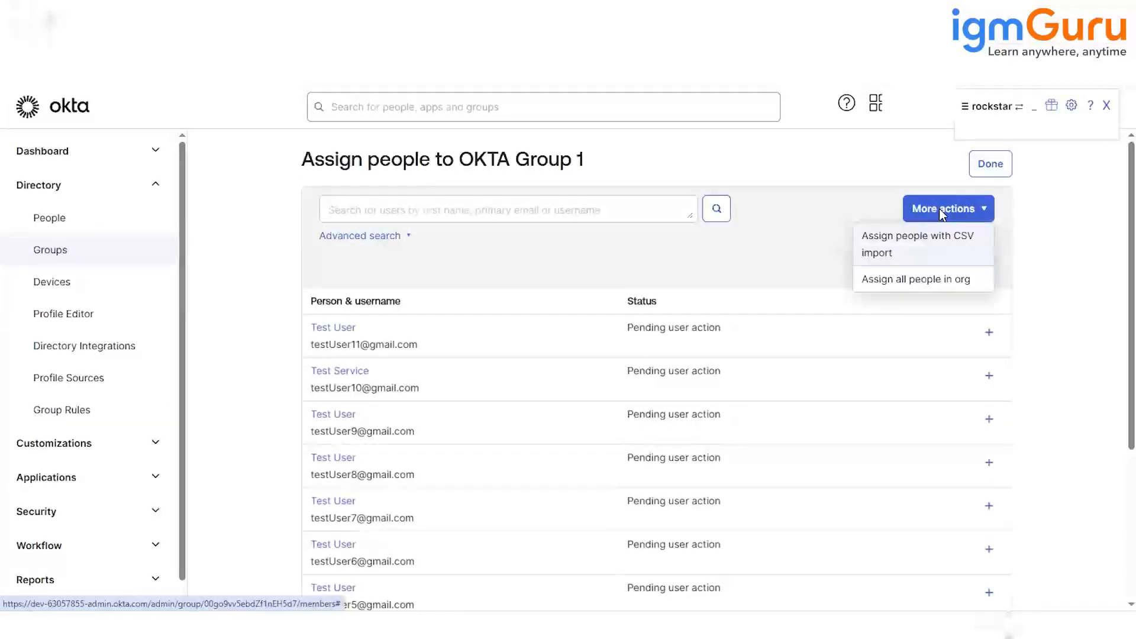
{"action": "left_click", "coordinate": [886, 253]}
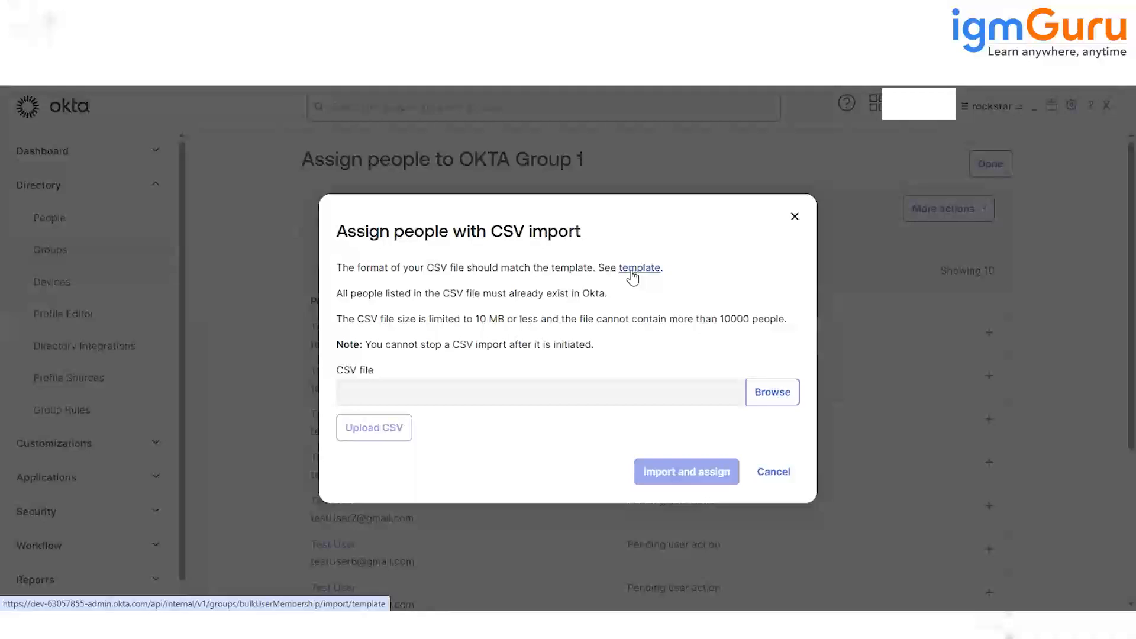
{"action": "left_click", "coordinate": [633, 276]}
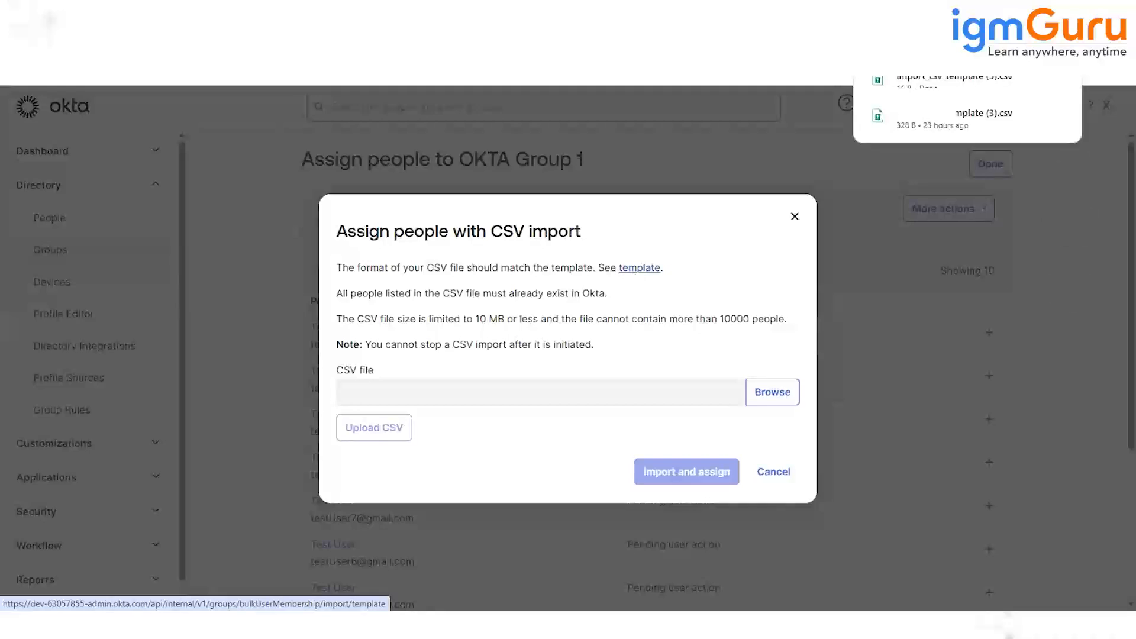
- Open the downloaded import template in OfficeSuite Sheets, load its text data, and dismiss the trial offer
{"action": "left_click", "coordinate": [949, 86]}
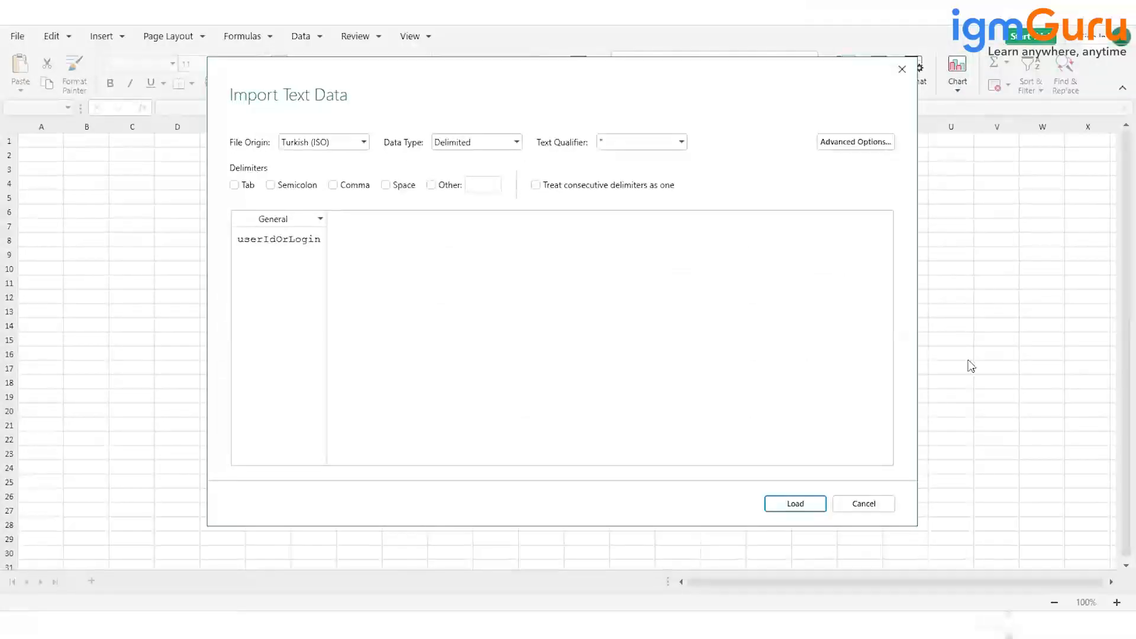
{"action": "left_click", "coordinate": [795, 504]}
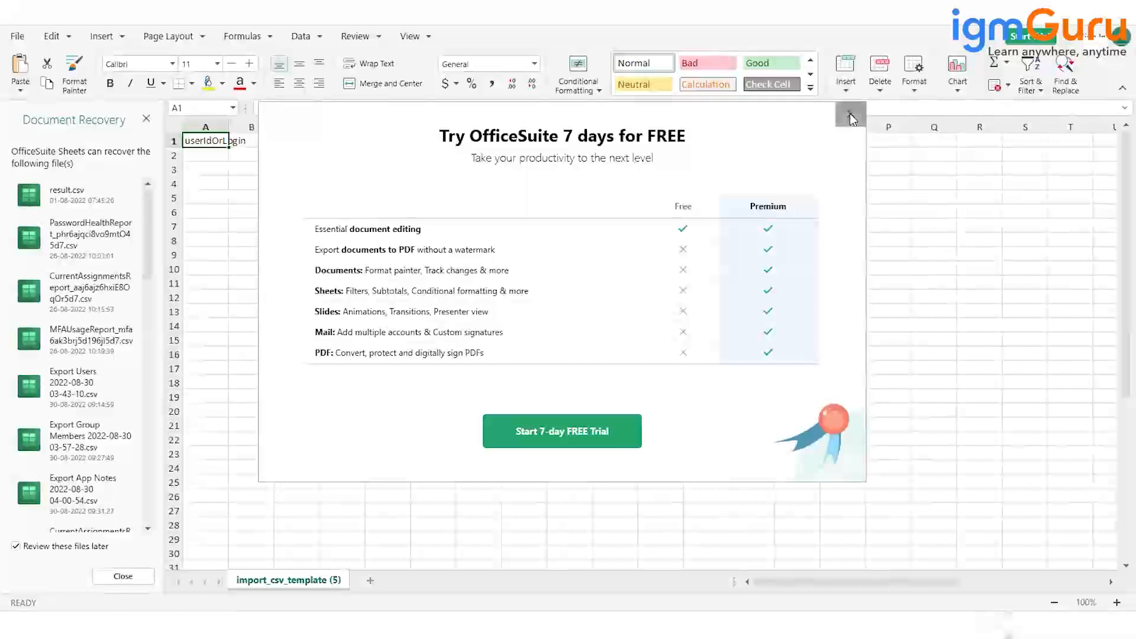
{"action": "left_click", "coordinate": [849, 113]}
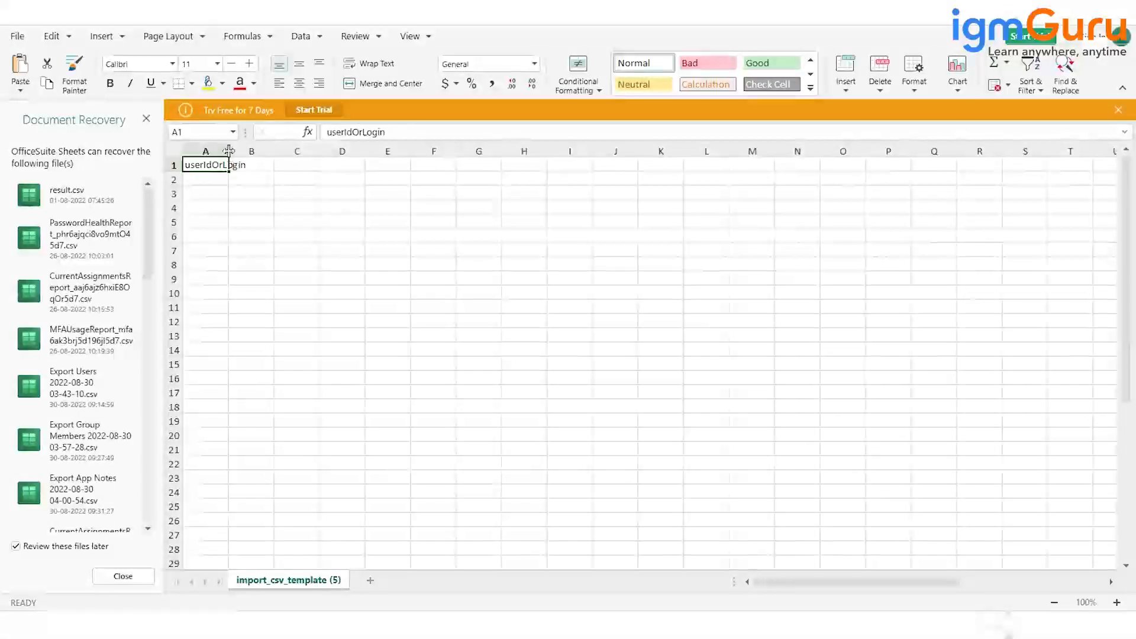
- Fit column A to the userIdOrLogin header and select cell A2 beneath it
{"action": "double_click", "coordinate": [235, 157]}
{"action": "left_click_drag", "start_coordinate": [218, 180], "coordinate": [206, 439]}
{"action": "left_click", "coordinate": [219, 181]}
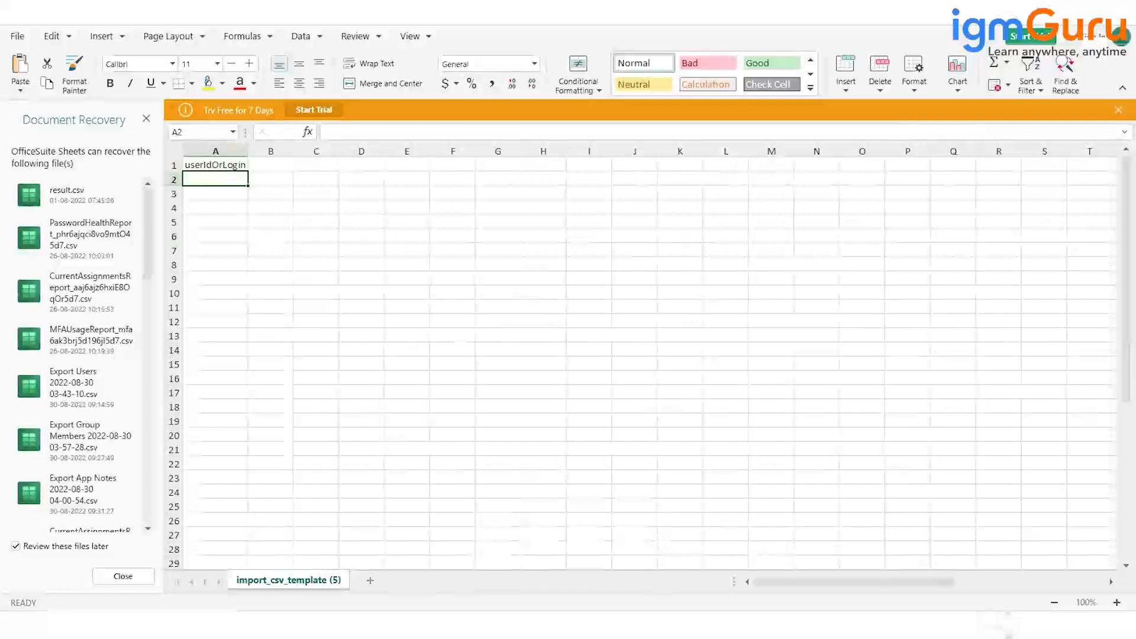
- Open import_csv_template (3) from the Downloads folder in OfficeSuite Sheets, load its text data, and dismiss the trial offer
{"action": "left_click", "coordinate": [325, 554]}
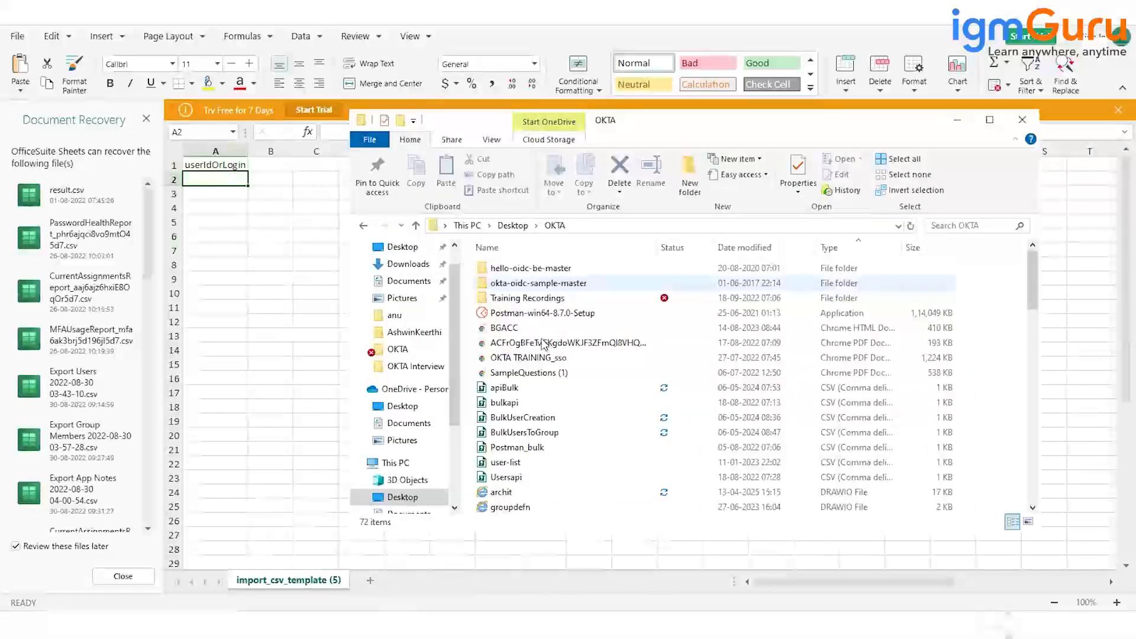
{"action": "left_click", "coordinate": [398, 264]}
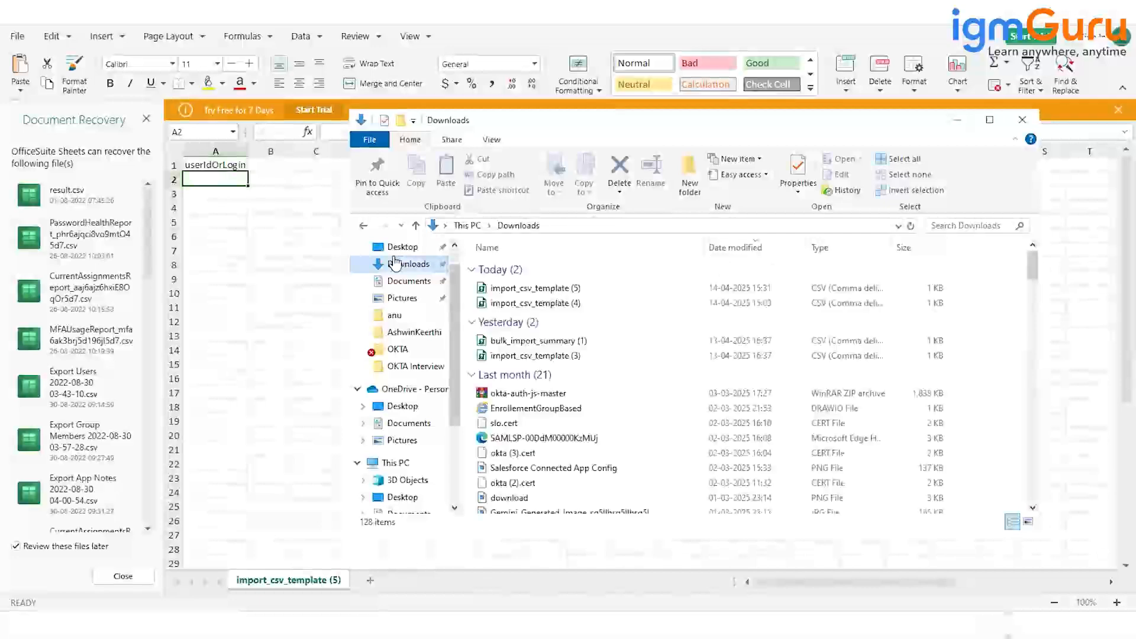
{"action": "left_click", "coordinate": [543, 357]}
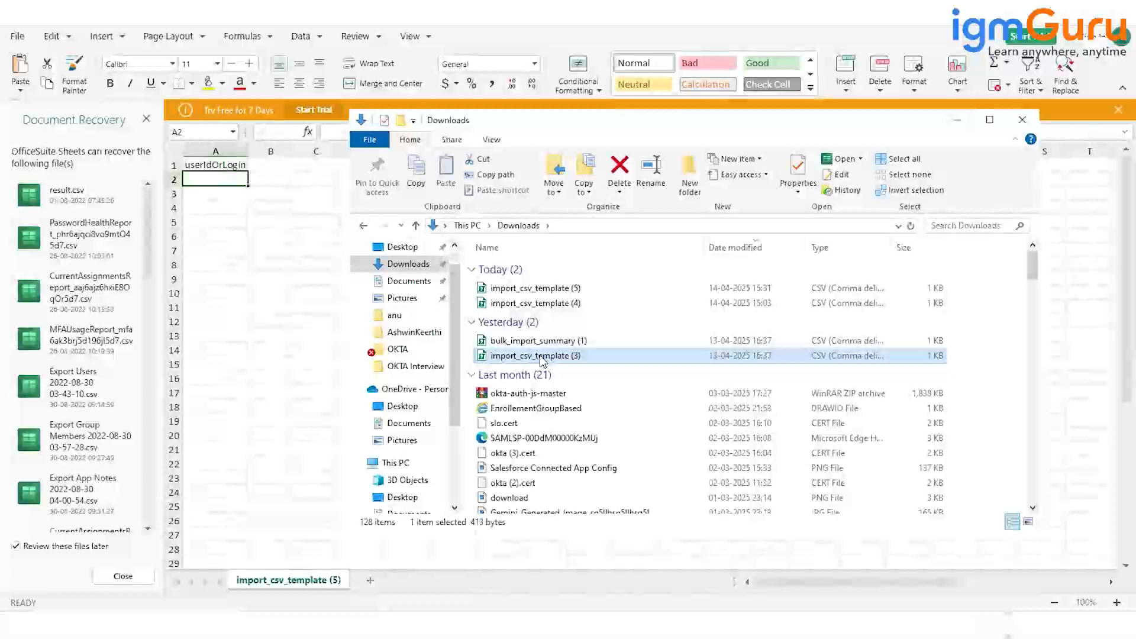
{"action": "double_click", "coordinate": [542, 357]}
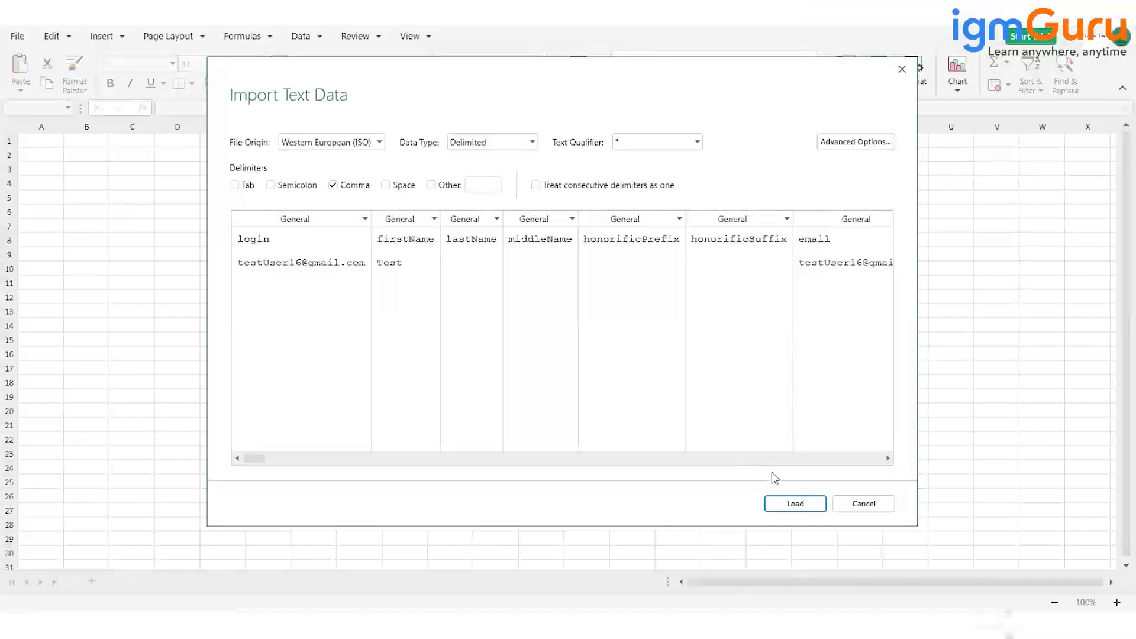
{"action": "left_click", "coordinate": [795, 504]}
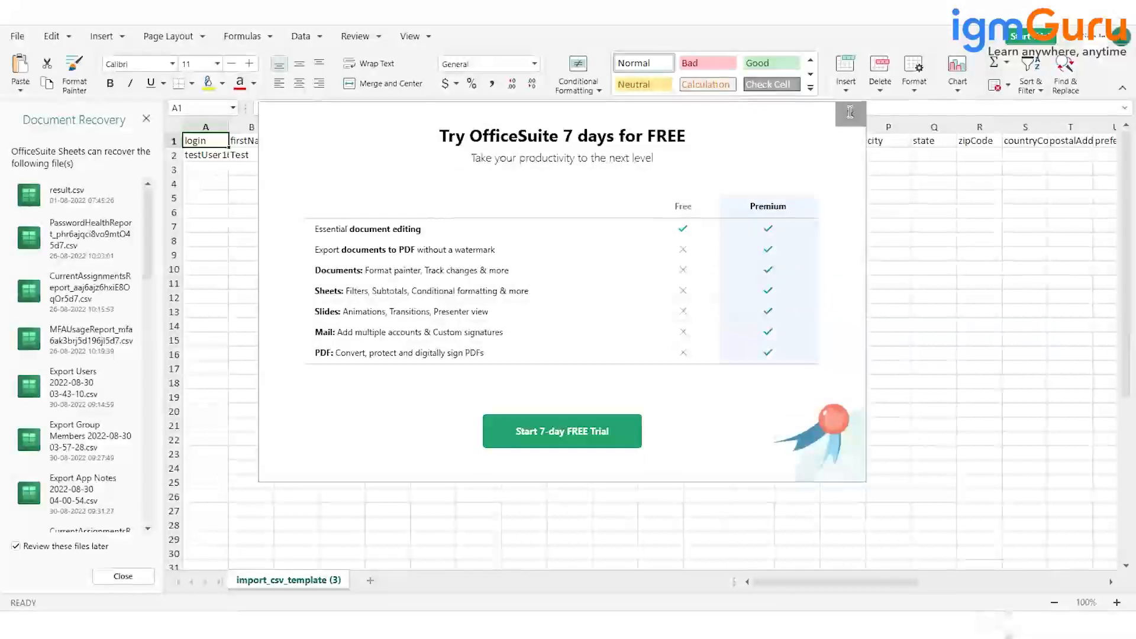
{"action": "left_click", "coordinate": [851, 114]}
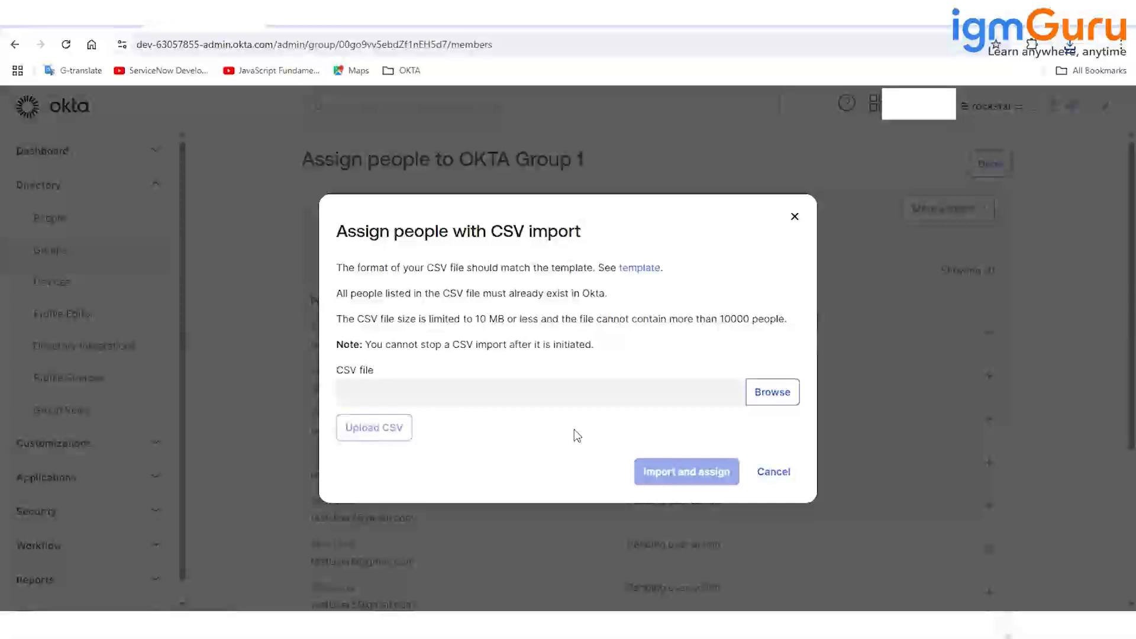
- Cancel the CSV import dialog in Okta and copy the first listed person's username into cell A2 of import_csv_template (5) in OfficeSuite Sheets
{"action": "left_click", "coordinate": [775, 471]}
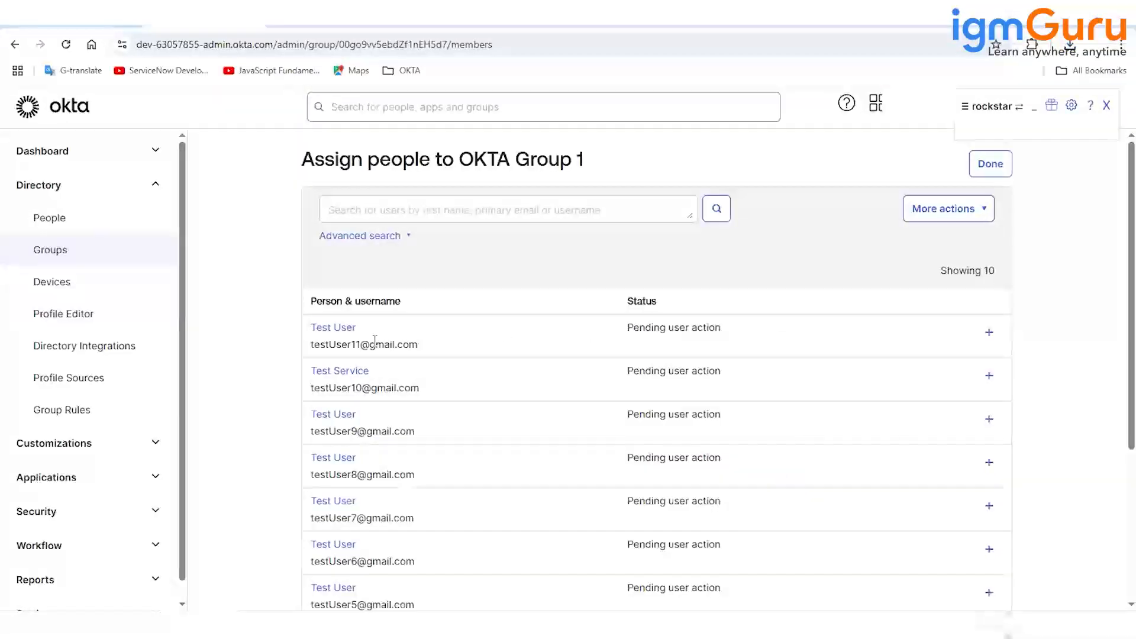
{"action": "triple_click", "coordinate": [374, 343]}
{"action": "key", "text": "ctrl+c"}
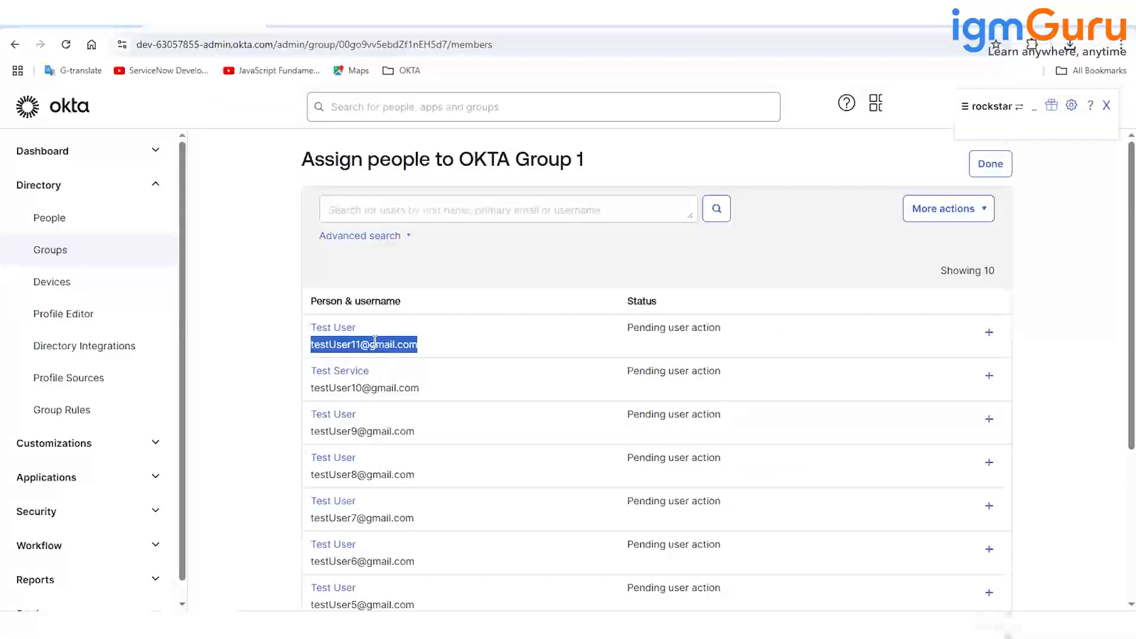
{"action": "key", "text": "alt+Tab"}
{"action": "key", "text": "alt+Tab"}
{"action": "key", "text": "alt+Tab"}
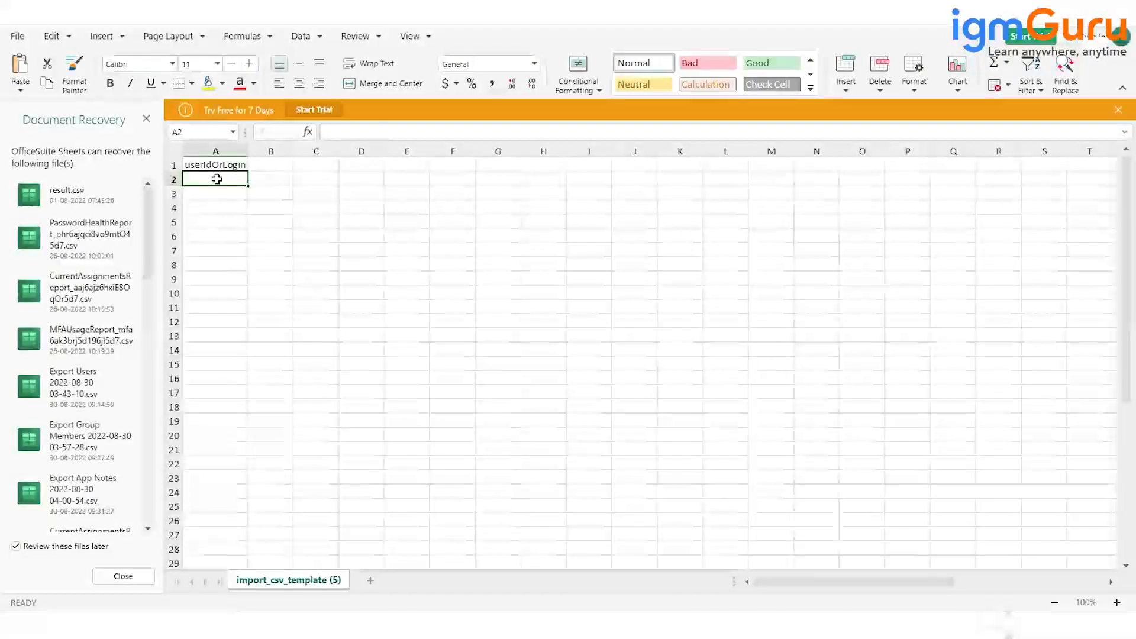
{"action": "key", "text": "ctrl+v"}
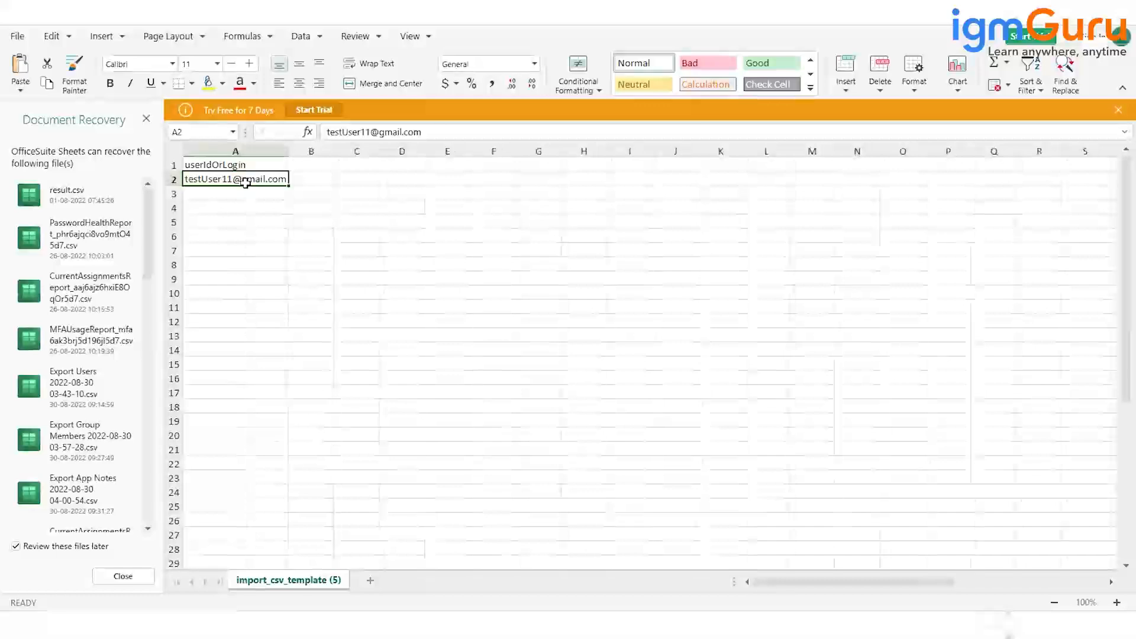
{"action": "key", "text": "Return"}
- Copy the second listed person's username from Okta into cell A3 of the import template in OfficeSuite Sheets
{"action": "key", "text": "alt+Tab"}
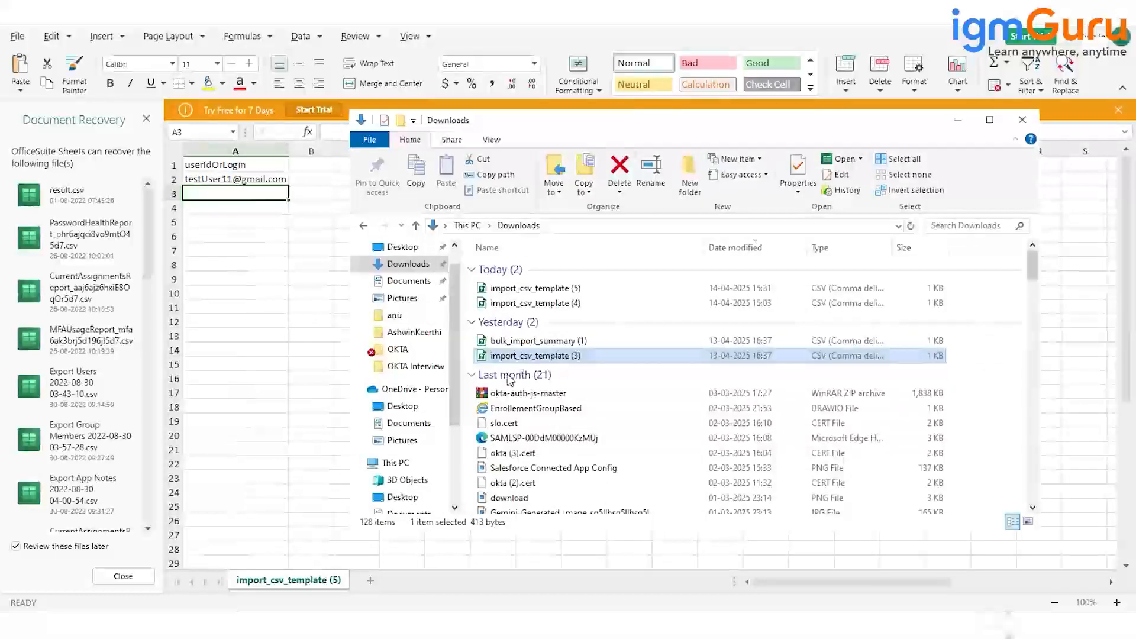
{"action": "key", "text": "alt+Tab"}
{"action": "key", "text": "alt+Tab"}
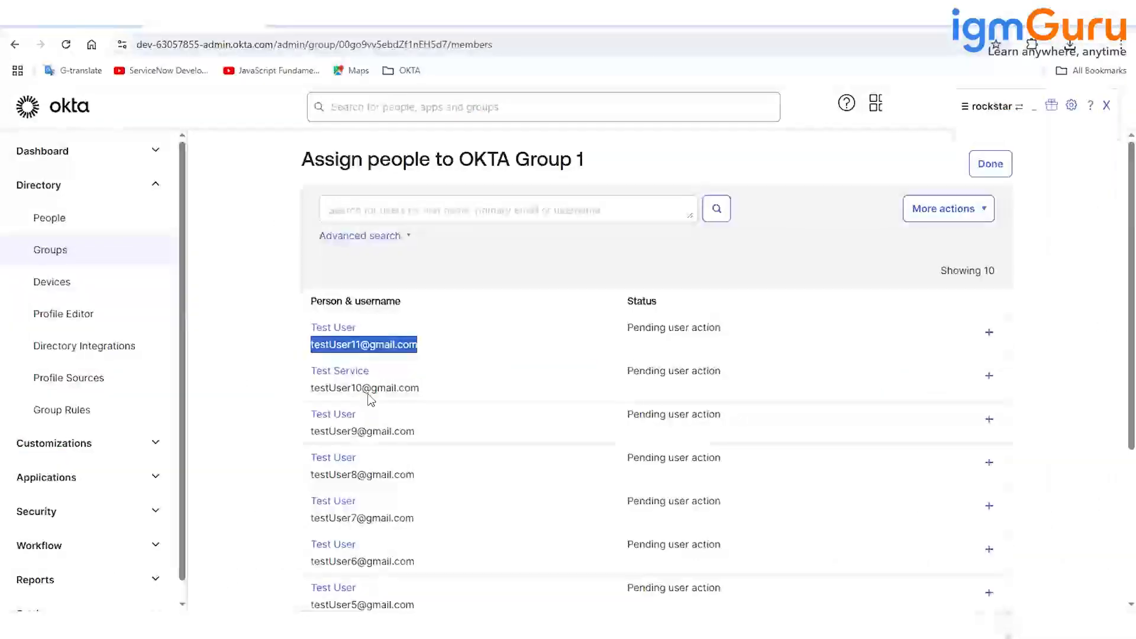
{"action": "triple_click", "coordinate": [360, 389]}
{"action": "key", "text": "ctrl+c"}
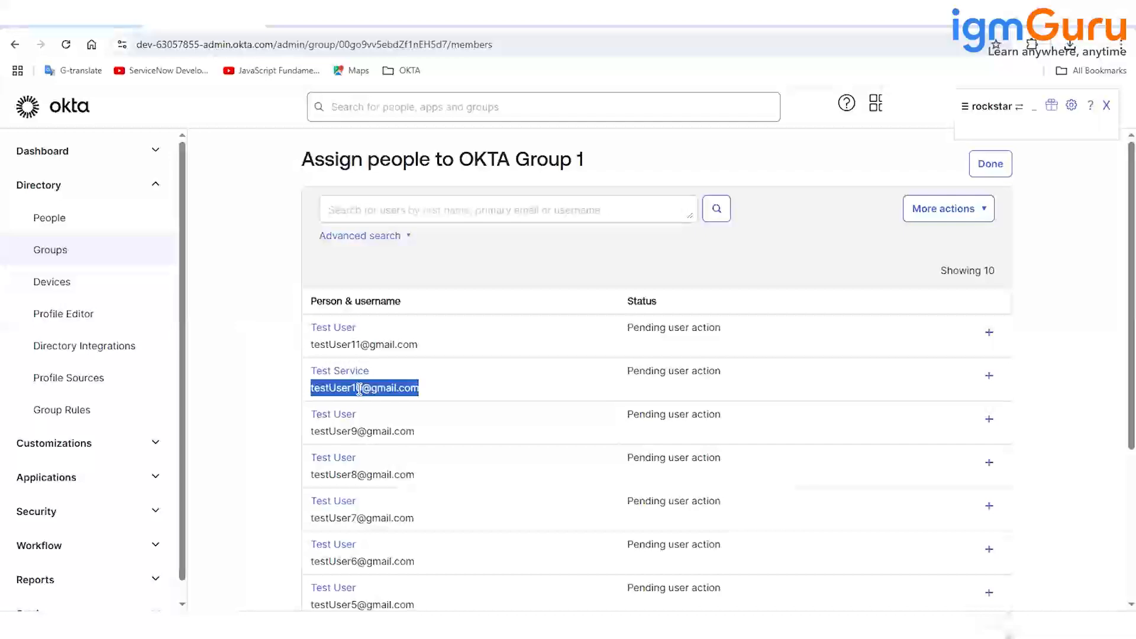
{"action": "key", "text": "alt+Tab"}
{"action": "key", "text": "alt+Tab"}
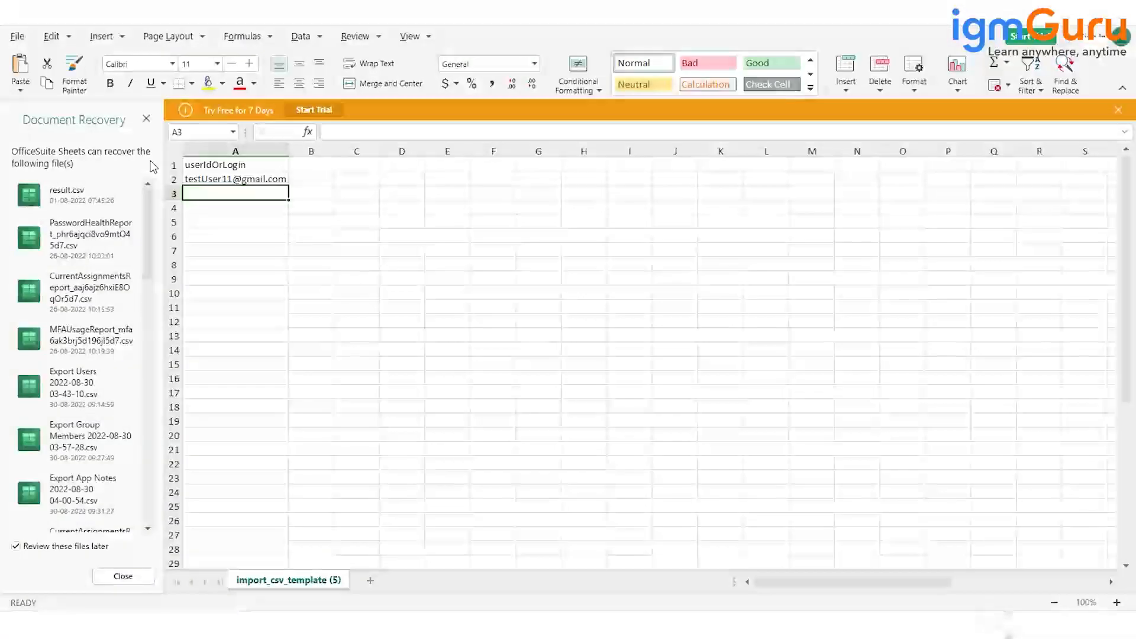
{"action": "key", "text": "ctrl+v"}
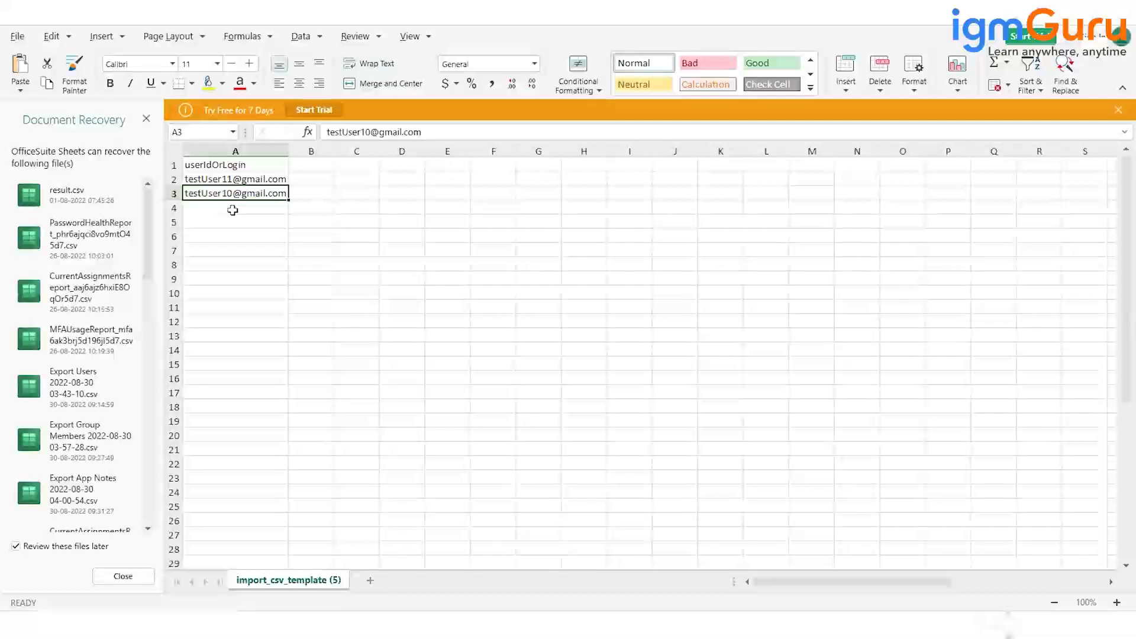
- Fill cell A4 of the import template with the username of the third person listed in Okta
{"action": "left_click", "coordinate": [233, 209]}
{"action": "key", "text": "alt+Tab"}
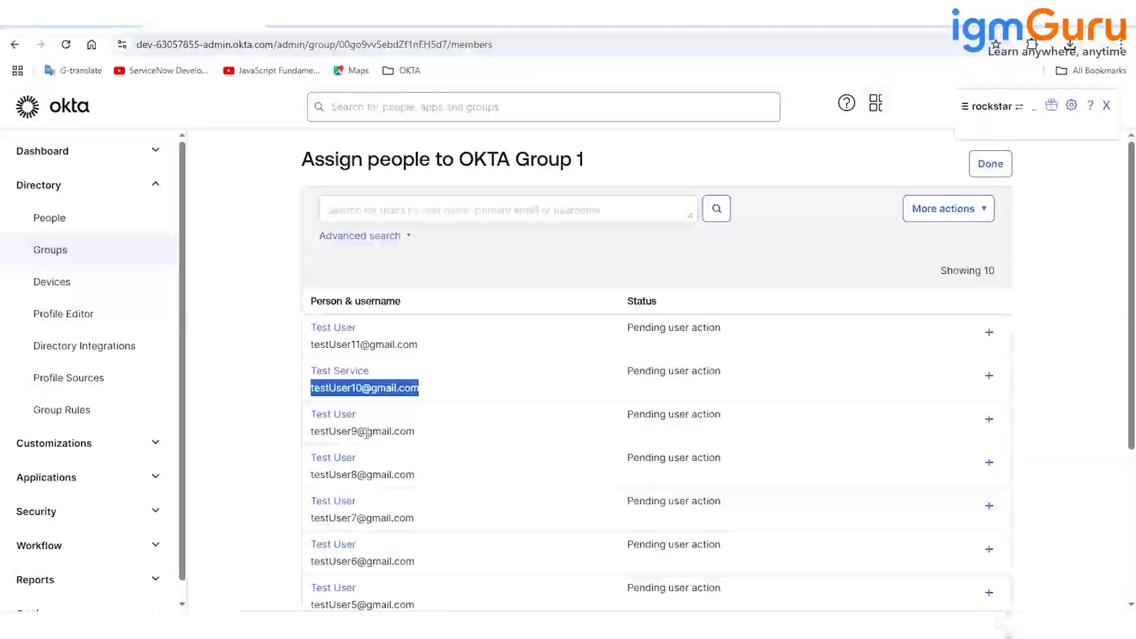
{"action": "double_click", "coordinate": [372, 432]}
{"action": "triple_click", "coordinate": [364, 435]}
{"action": "key", "text": "ctrl+c"}
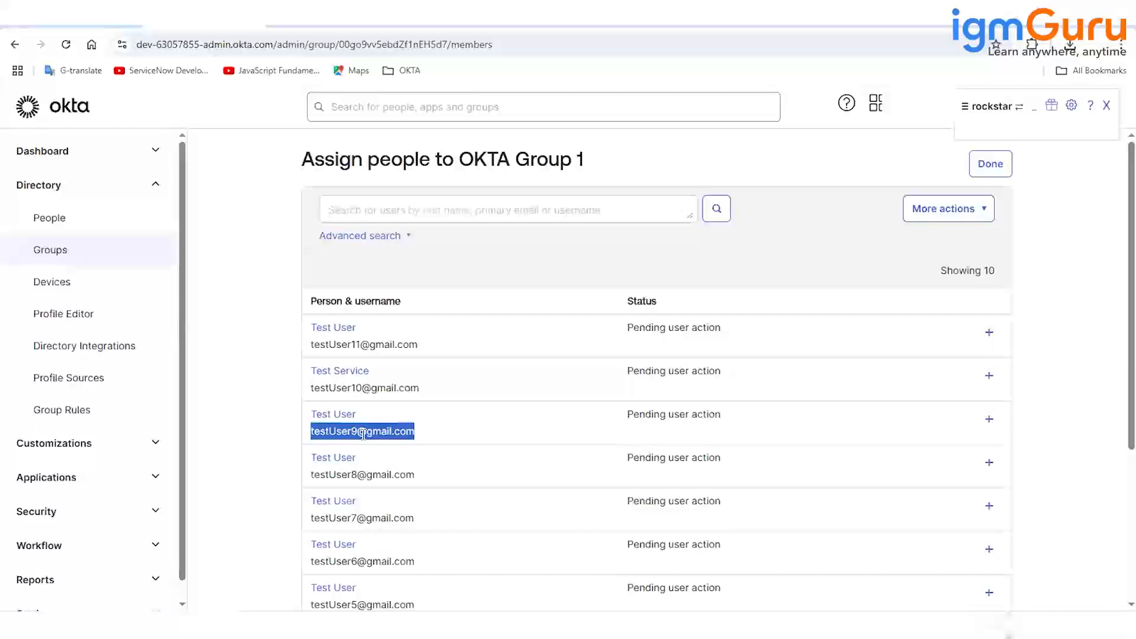
{"action": "key", "text": "alt+Tab"}
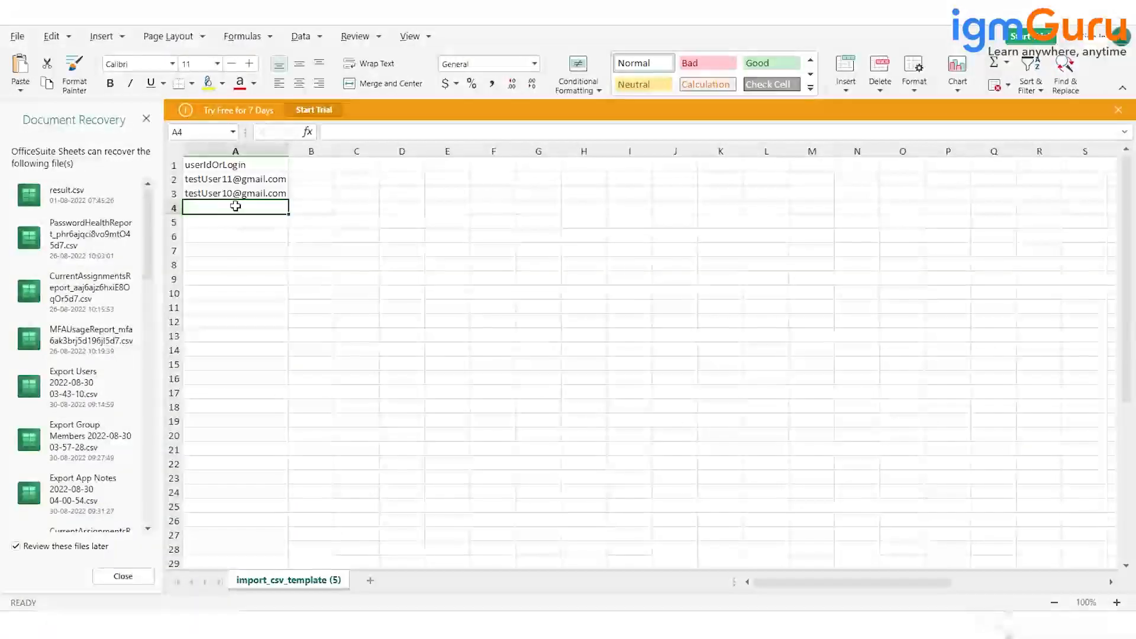
{"action": "key", "text": "ctrl+v"}
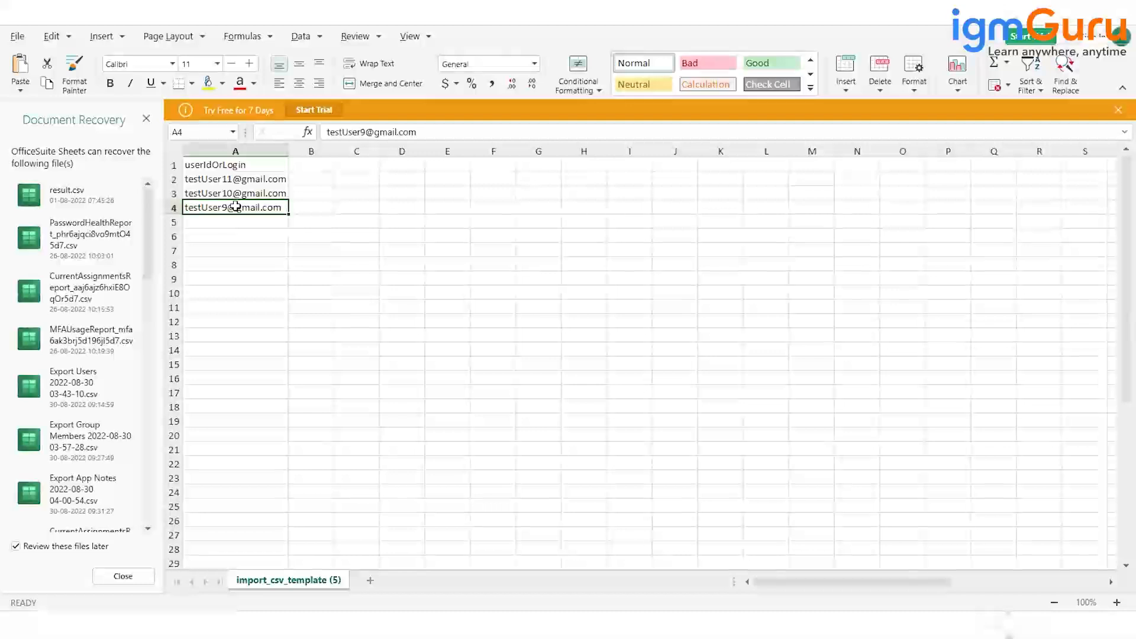
- Fill cell A5 of the import template with the username of the fourth person listed in Okta
{"action": "left_click", "coordinate": [227, 226]}
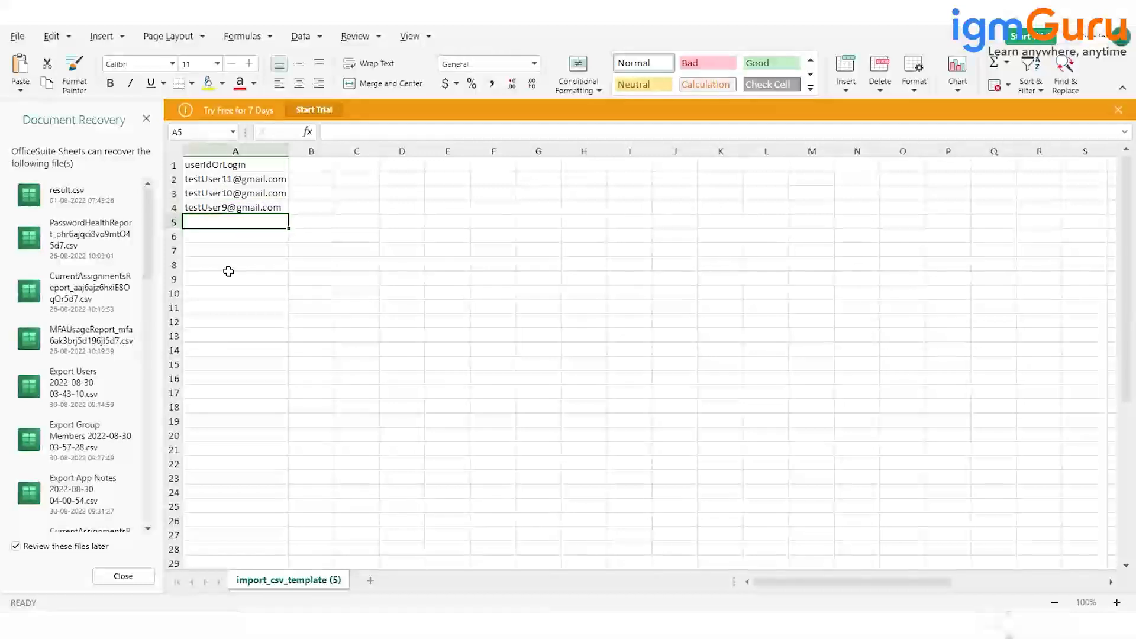
{"action": "key", "text": "alt+Tab"}
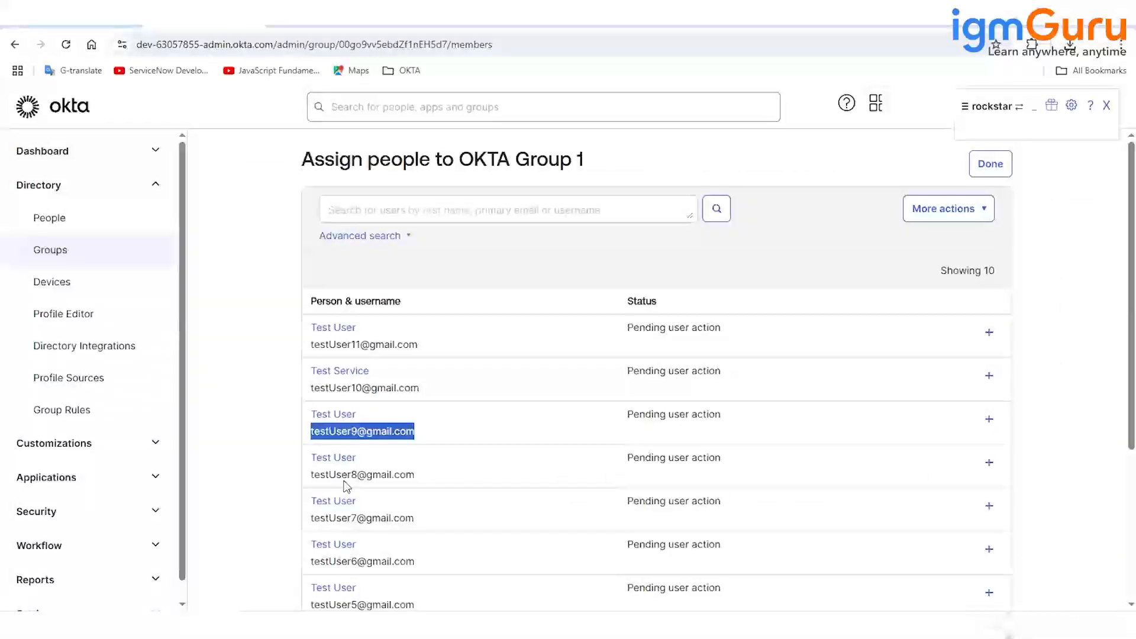
{"action": "triple_click", "coordinate": [346, 479]}
{"action": "key", "text": "ctrl+c"}
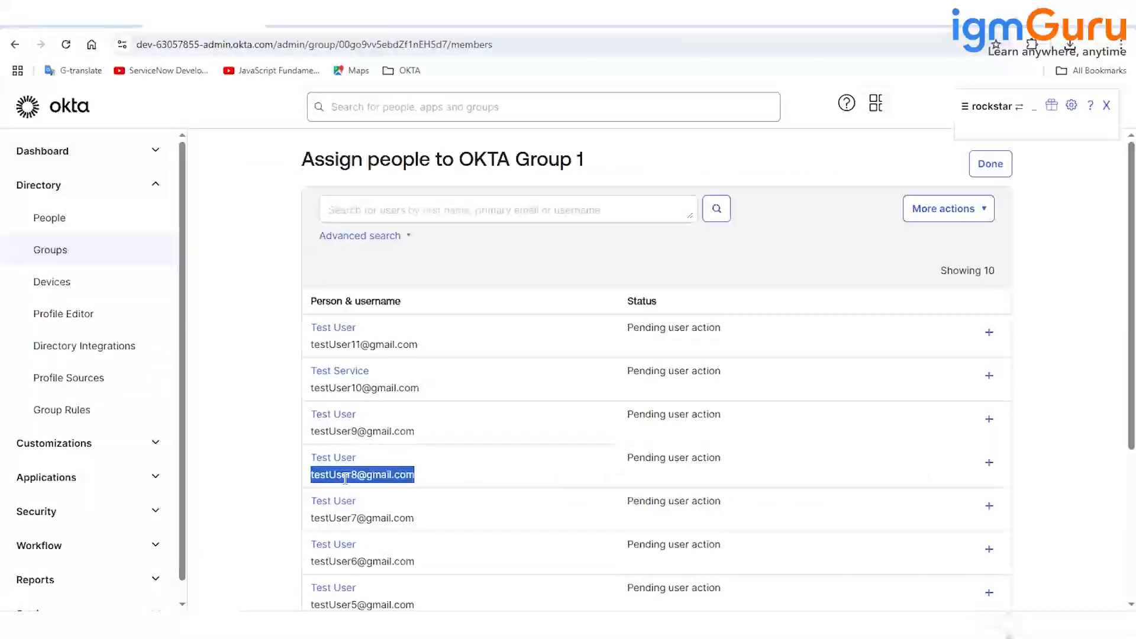
{"action": "key", "text": "alt+Tab"}
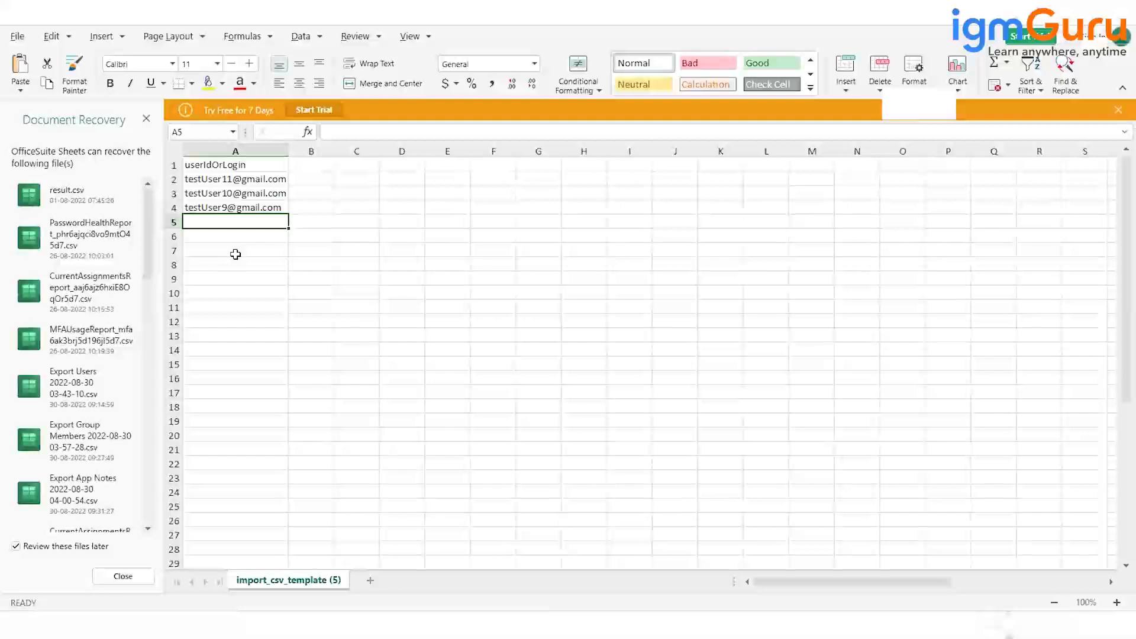
{"action": "key", "text": "ctrl+v"}
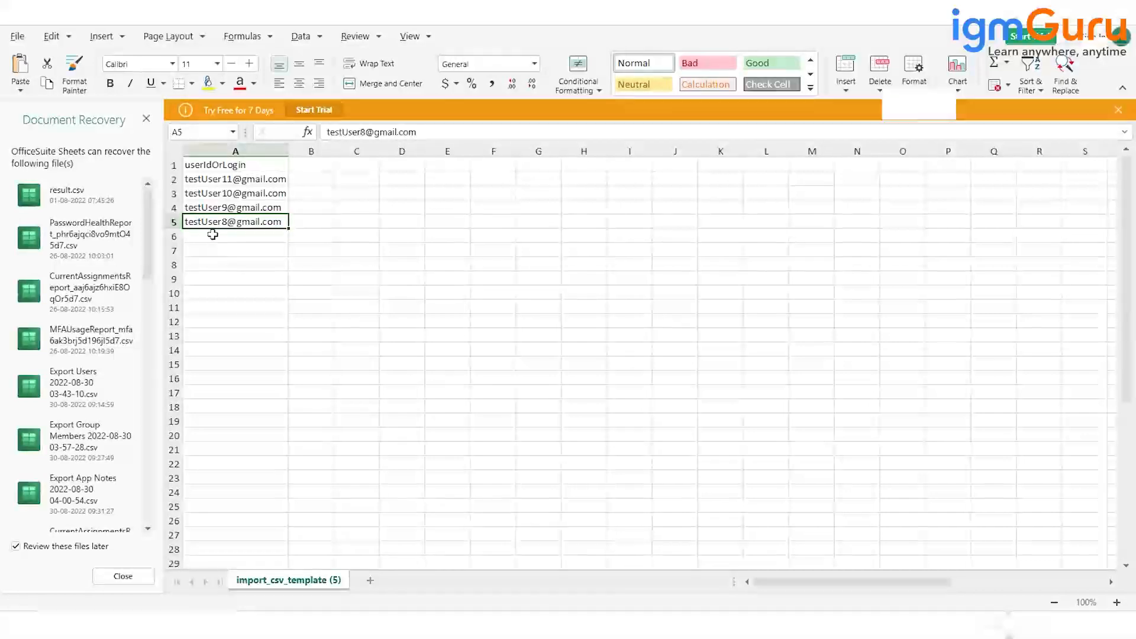
- Copy the fifth listed person's username from Okta and enter it in cell A6 of the import template
{"action": "left_click", "coordinate": [220, 237]}
{"action": "key", "text": "alt+Tab"}
{"action": "triple_click", "coordinate": [362, 518]}
{"action": "key", "text": "ctrl+c"}
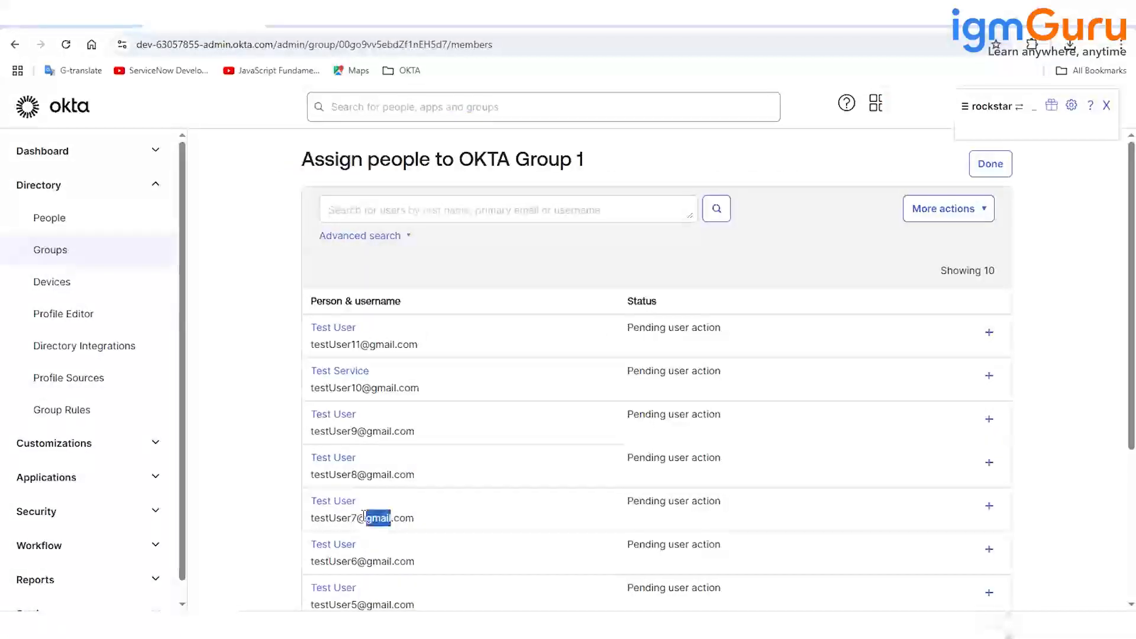
{"action": "key", "text": "alt+Tab"}
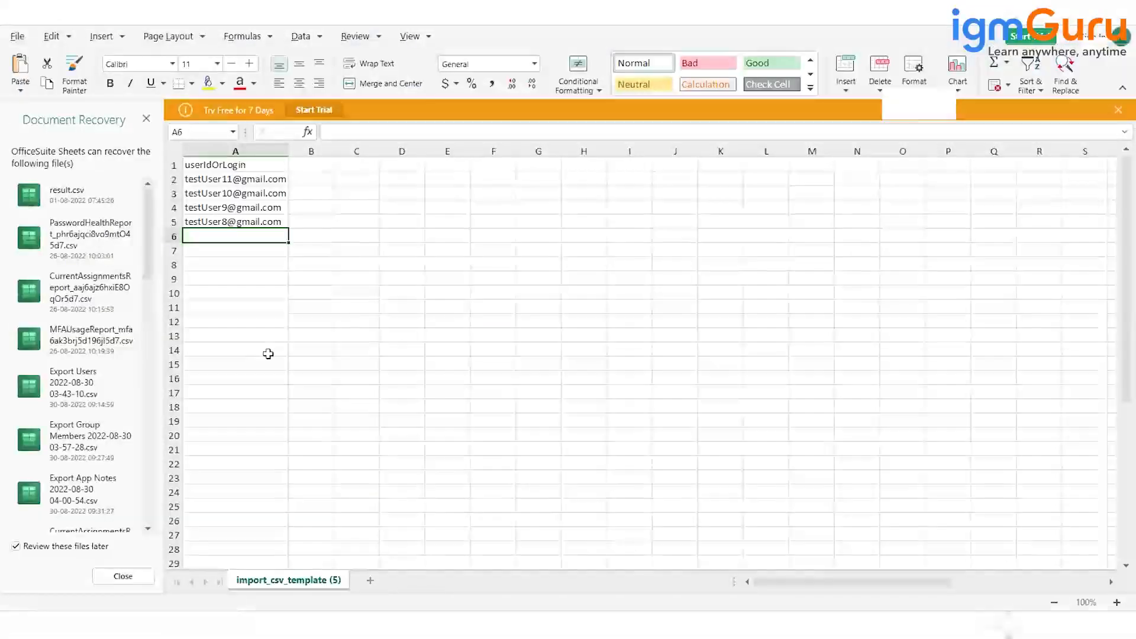
{"action": "type", "text": "v"}
{"action": "key", "text": "BackSpace"}
{"action": "key", "text": "ctrl+v"}
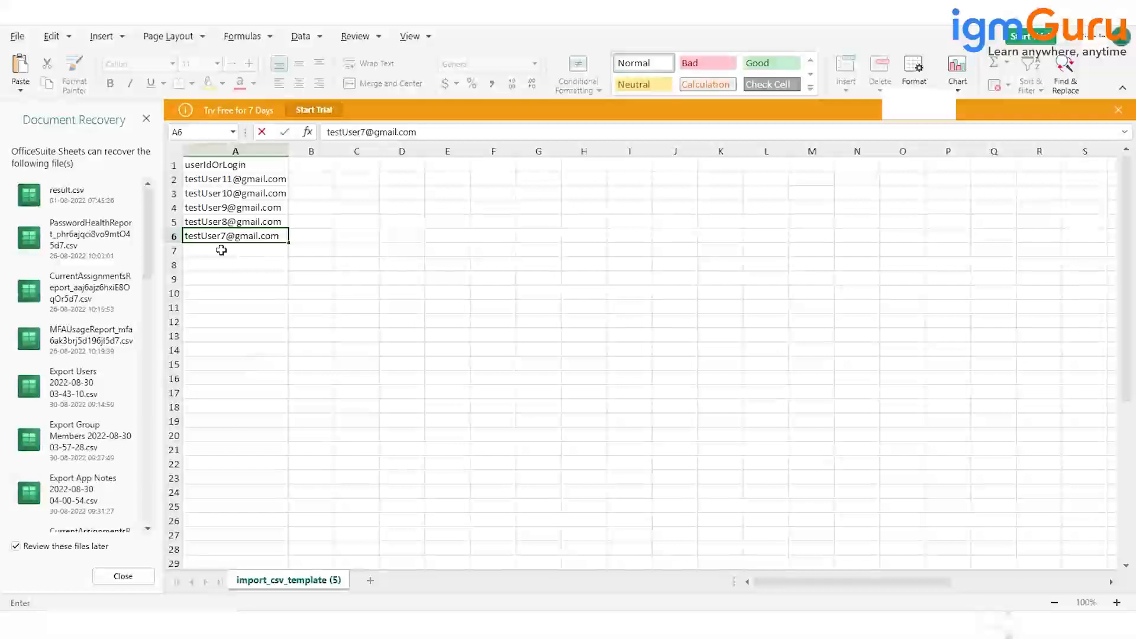
{"action": "key", "text": "Return"}
- Copy the sixth listed person's username from Okta into cell A7 of the import template
{"action": "key", "text": "alt+Tab"}
{"action": "triple_click", "coordinate": [360, 552]}
{"action": "left_click", "coordinate": [357, 554]}
{"action": "triple_click", "coordinate": [357, 559]}
{"action": "key", "text": "ctrl+c"}
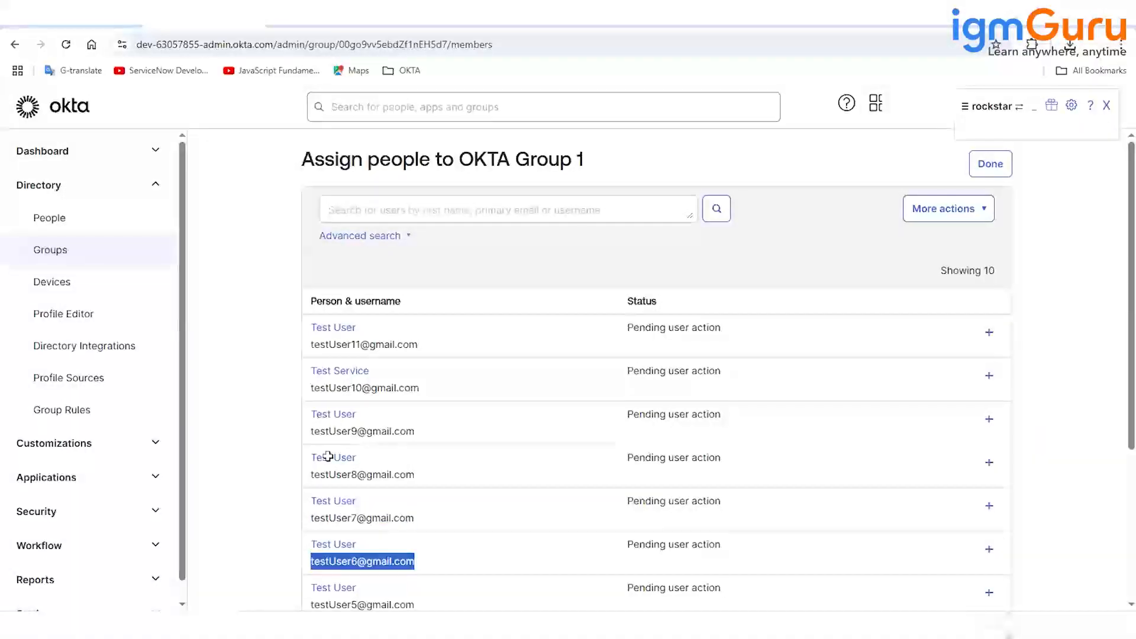
{"action": "key", "text": "alt+Tab"}
{"action": "key", "text": "ctrl+v"}
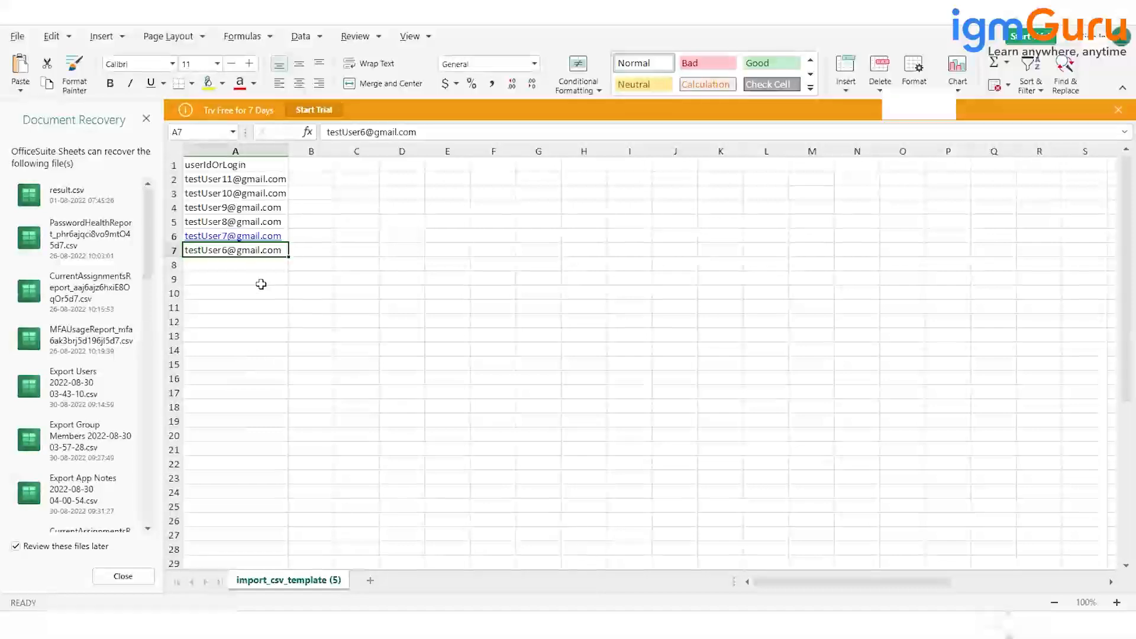
{"action": "key", "text": "Return"}
- Try to copy the seventh listed person's username from Okta into cell A8 of the import template
{"action": "key", "text": "alt+Tab"}
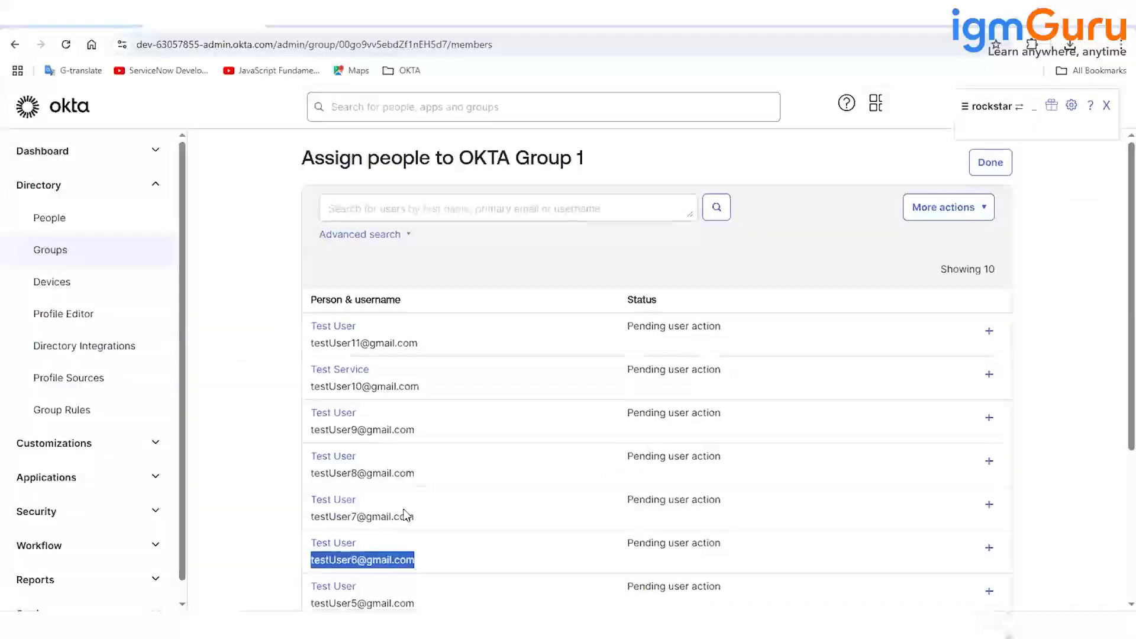
{"action": "scroll", "coordinate": [357, 554], "scroll_direction": "down", "scroll_amount": 1}
{"action": "triple_click", "coordinate": [356, 543]}
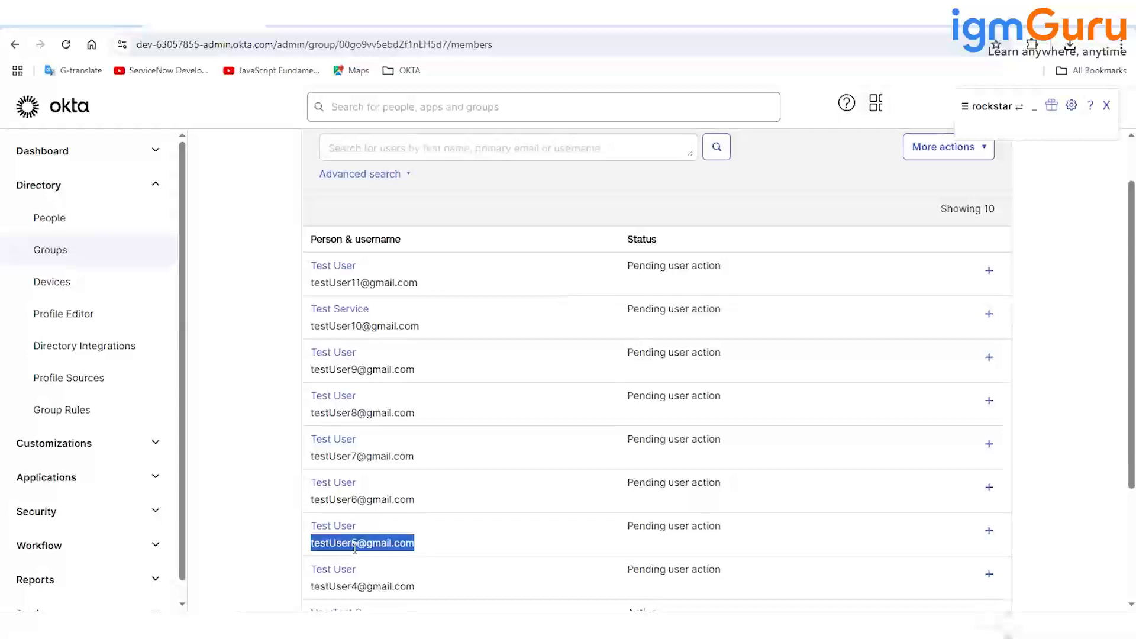
{"action": "key", "text": "alt+Tab"}
{"action": "key", "text": "ctrl+v"}
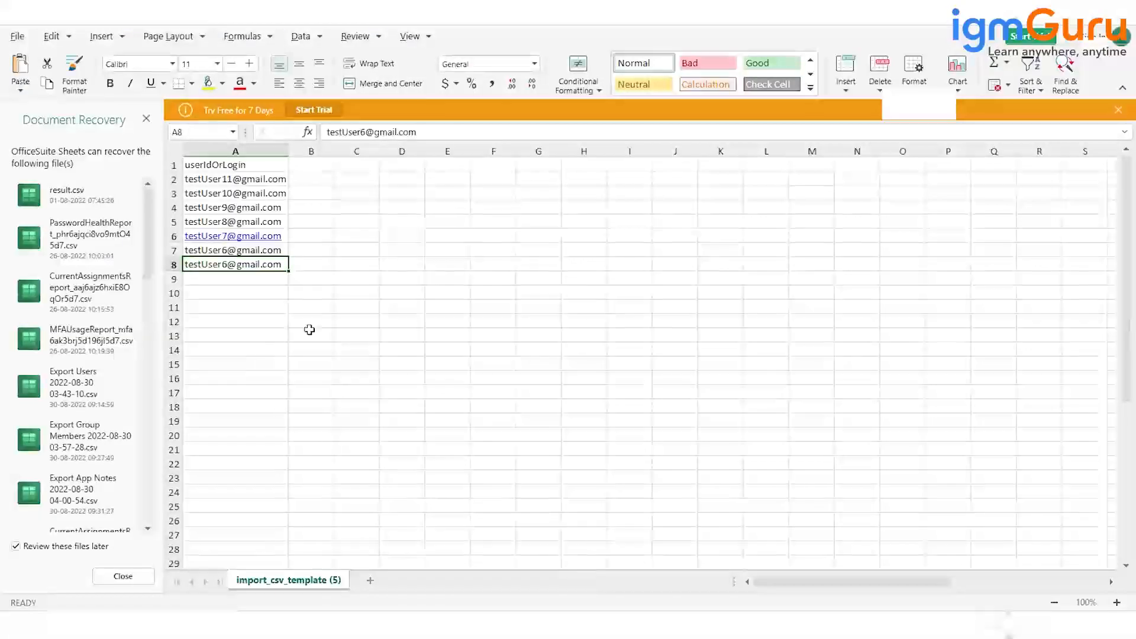
{"action": "left_click", "coordinate": [295, 363]}
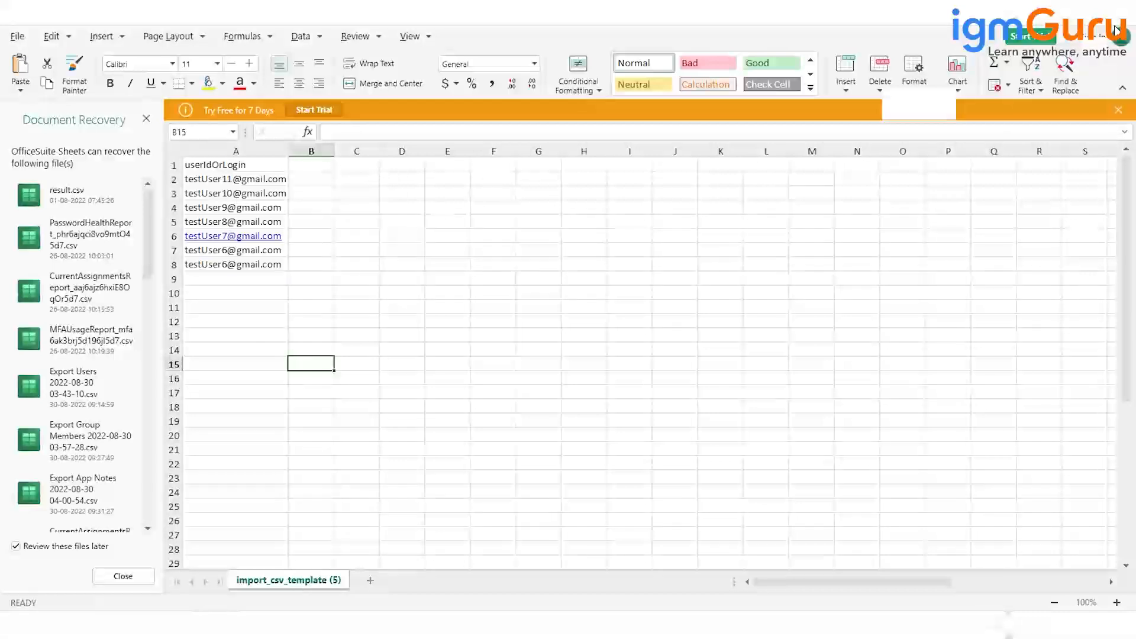
- Reopen import_csv_template (5) from the Downloads folder and check the saved usernames, dismissing the OfficeSuite trial offer
{"action": "key", "text": "alt+Tab"}
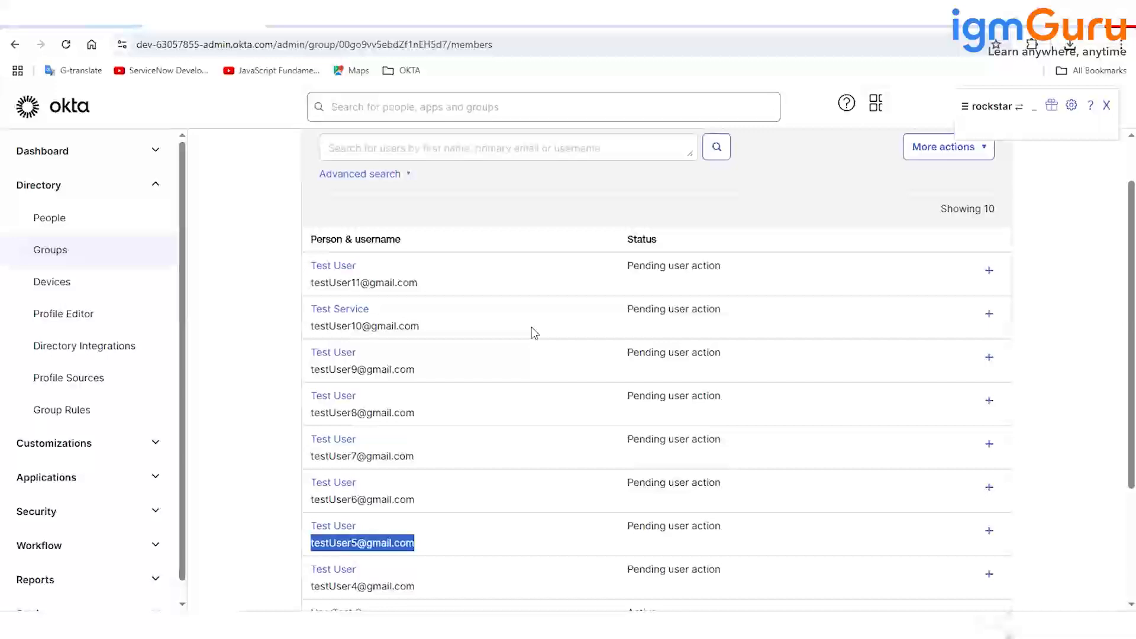
{"action": "scroll", "coordinate": [531, 328], "scroll_direction": "up", "scroll_amount": 1}
{"action": "key", "text": "alt+Tab"}
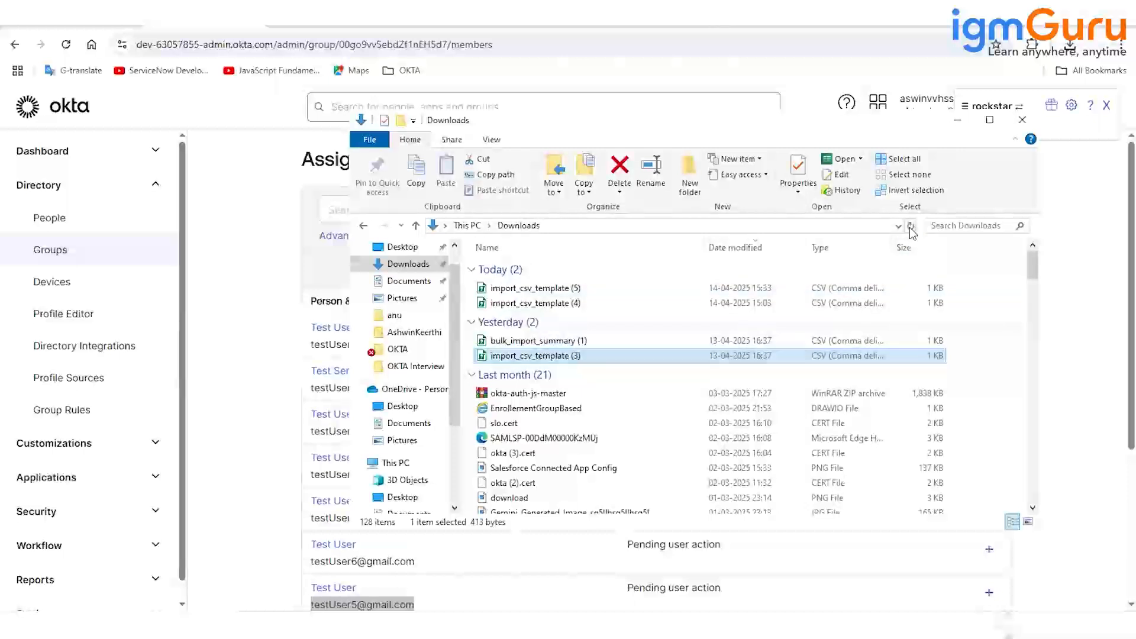
{"action": "double_click", "coordinate": [539, 288]}
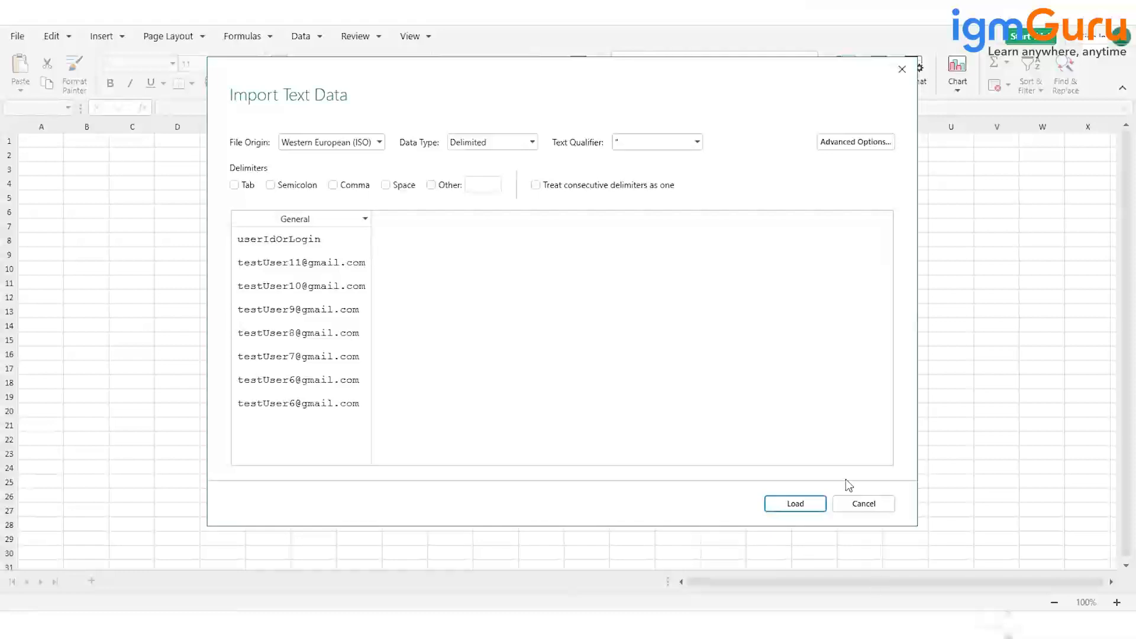
{"action": "left_click", "coordinate": [790, 503]}
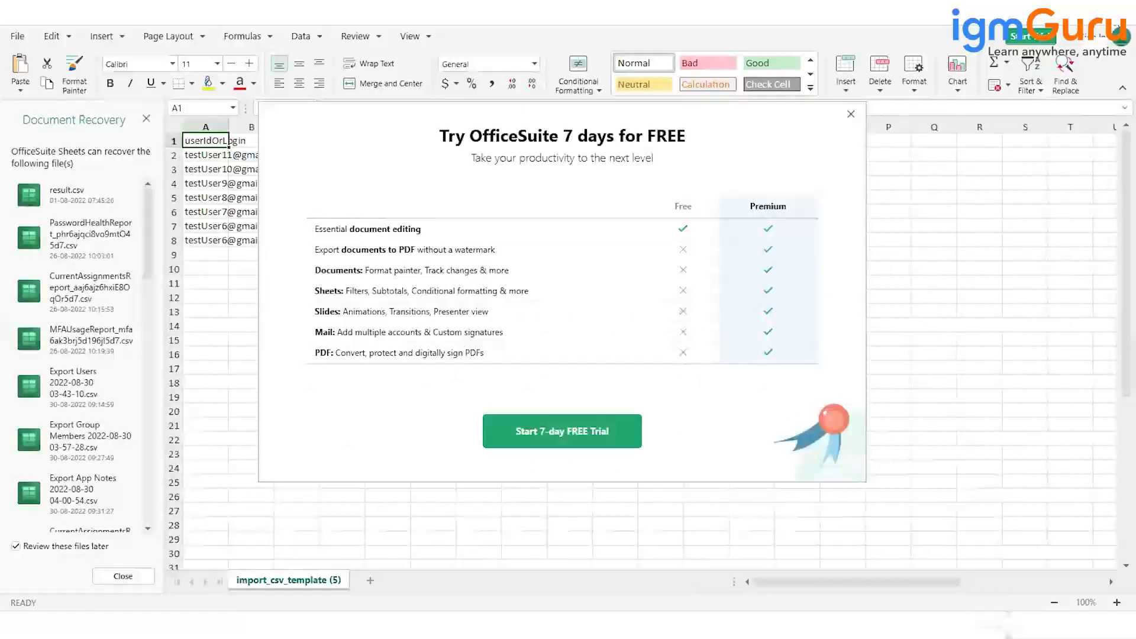
{"action": "left_click", "coordinate": [851, 115]}
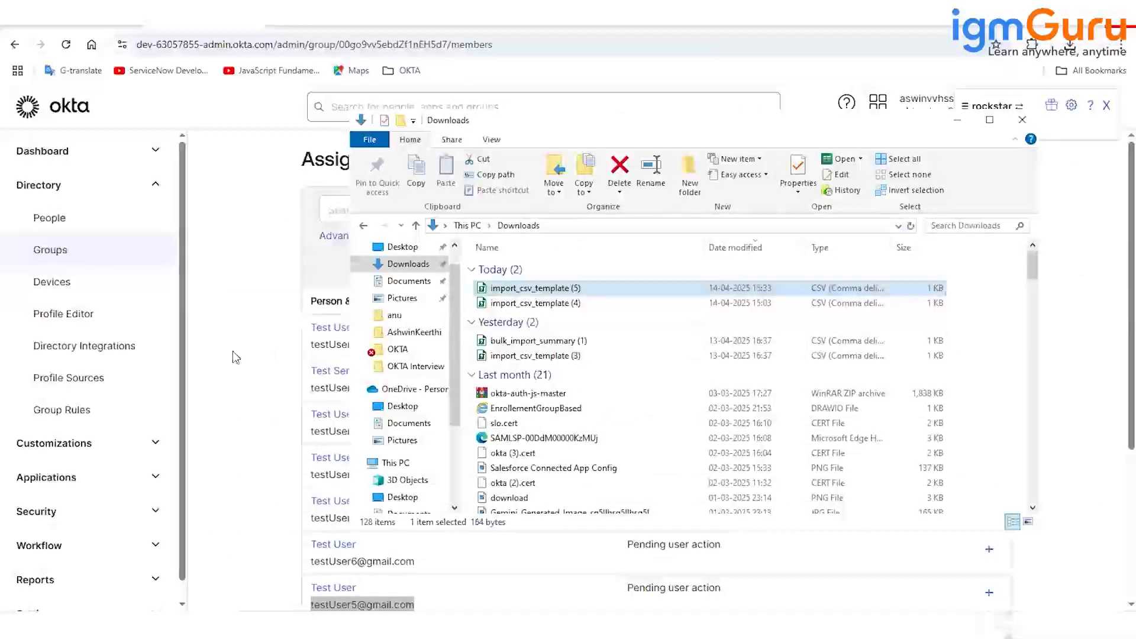
- Back in Okta, upload import_csv_template (5) as the CSV import for OKTA Group 1, and import and assign its people
{"action": "left_click", "coordinate": [233, 356]}
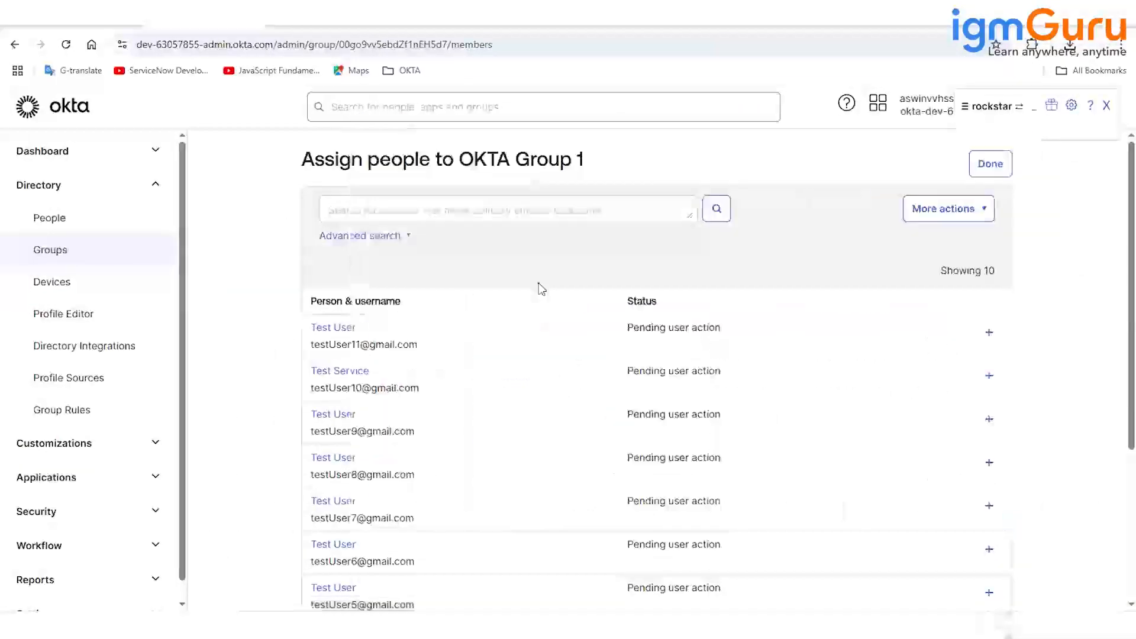
{"action": "left_click", "coordinate": [946, 209]}
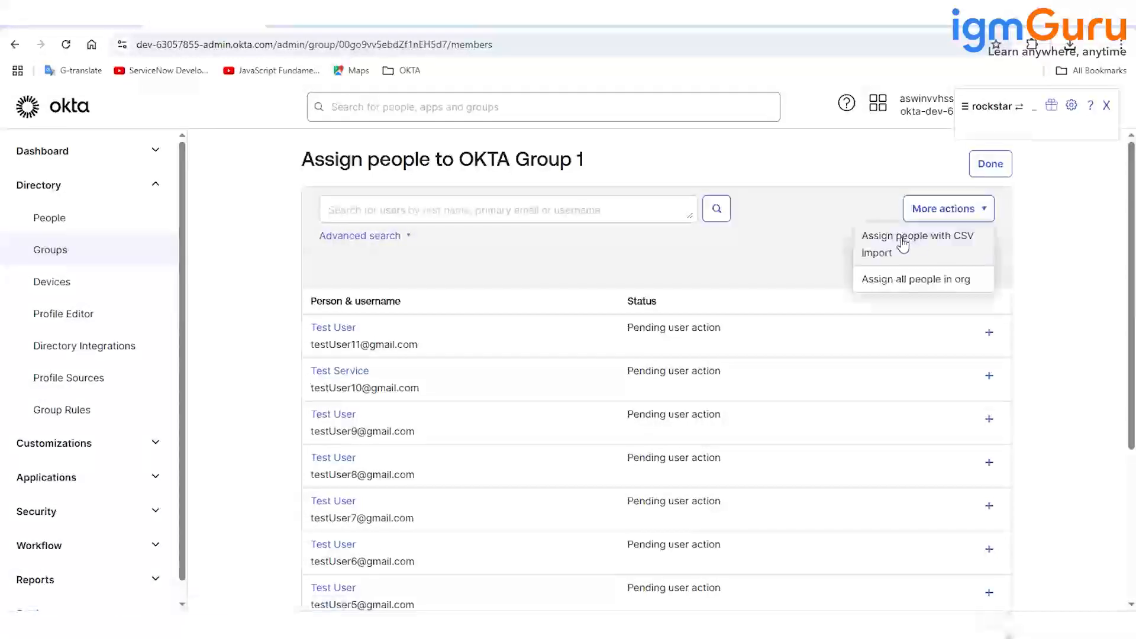
{"action": "left_click", "coordinate": [906, 242]}
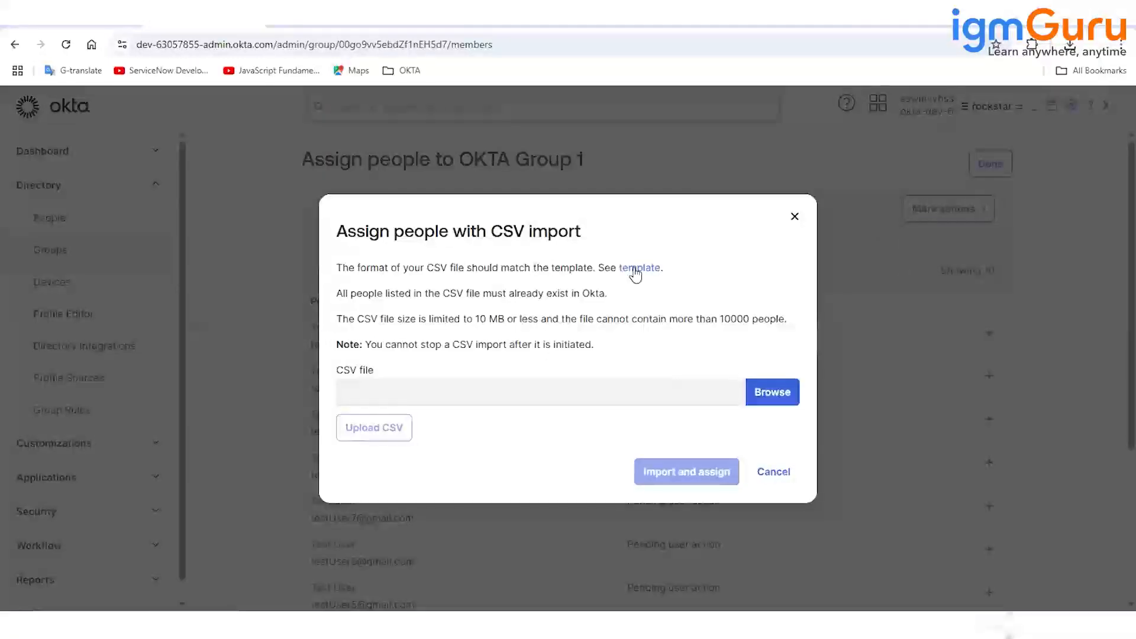
{"action": "left_click", "coordinate": [772, 403]}
{"action": "left_click", "coordinate": [258, 118]}
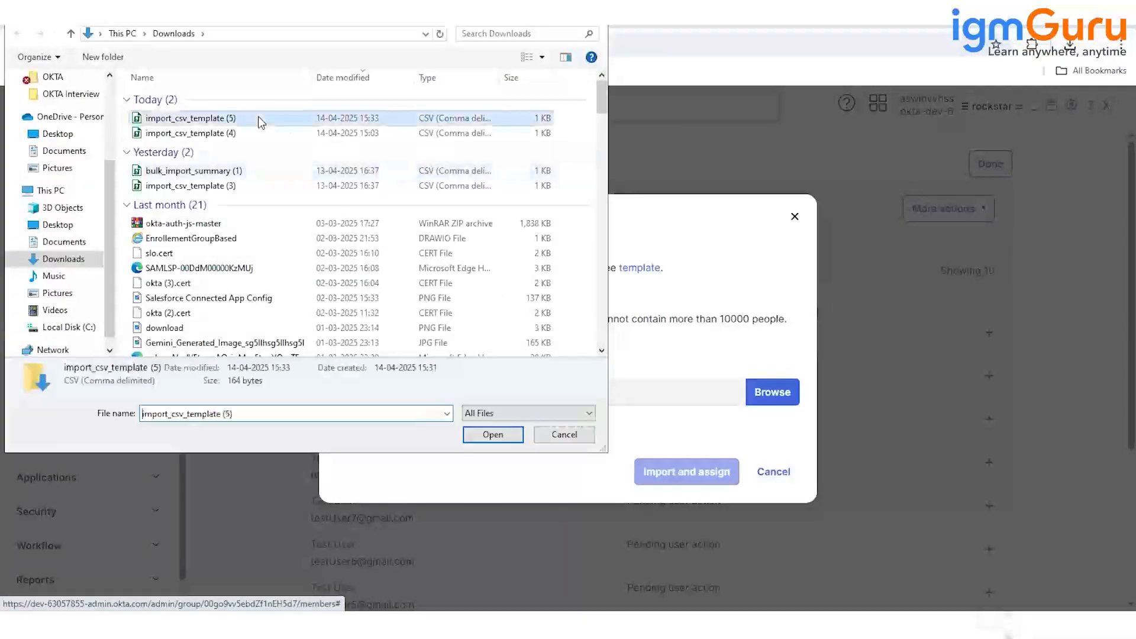
{"action": "double_click", "coordinate": [258, 117]}
{"action": "left_click", "coordinate": [359, 424]}
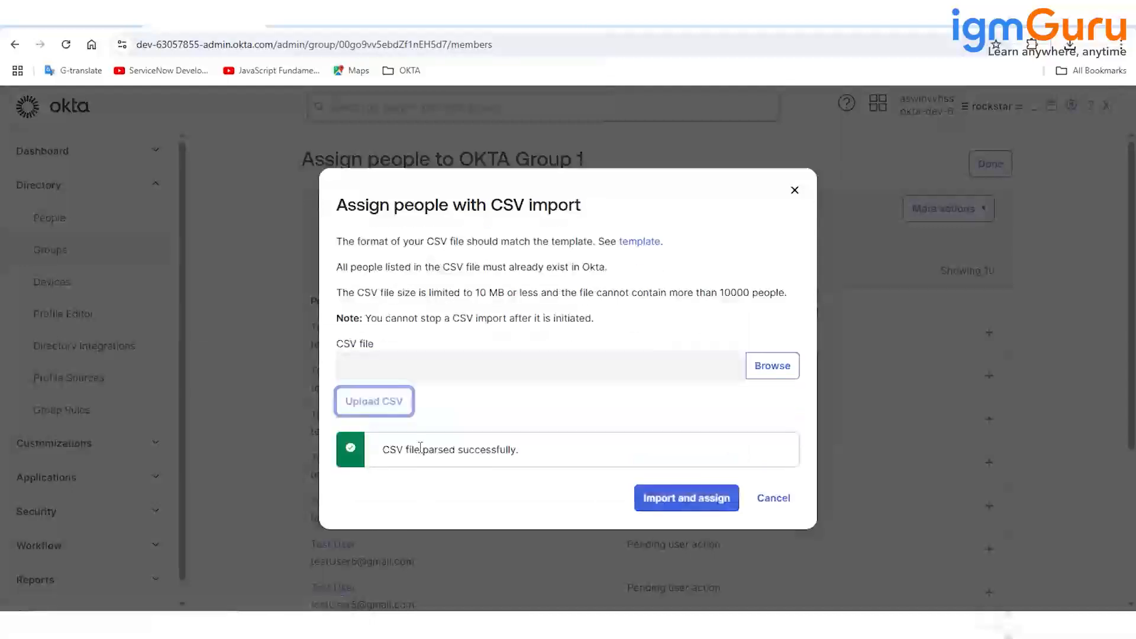
{"action": "left_click_drag", "start_coordinate": [420, 448], "coordinate": [520, 450]}
{"action": "left_click", "coordinate": [679, 500]}
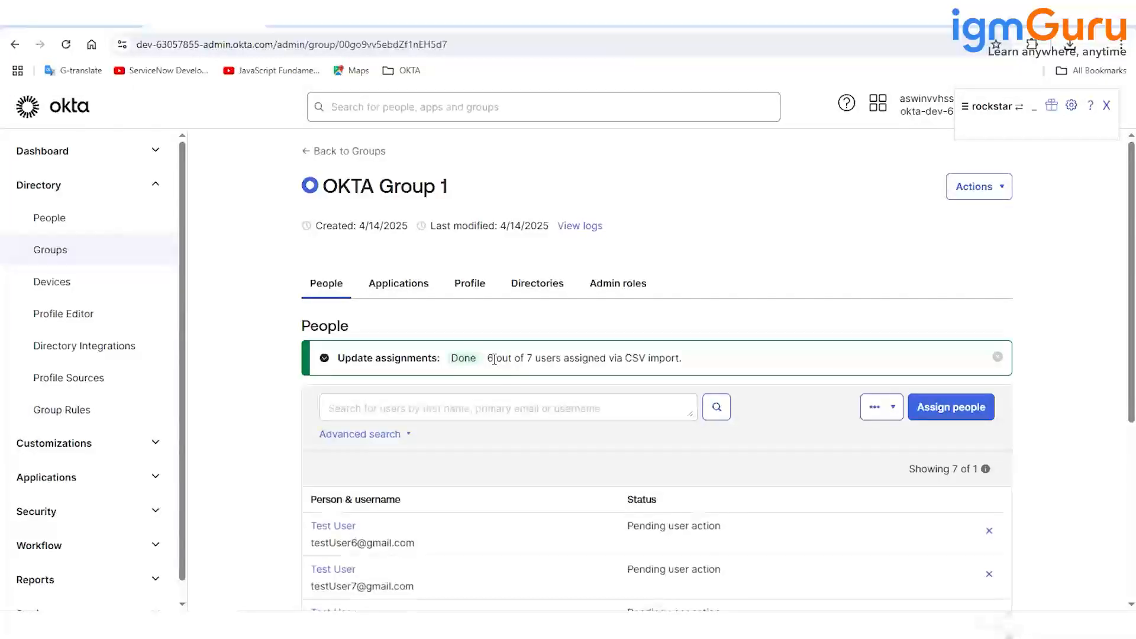
- Expand the CSV import's assignment update for OKTA Group 1 and review the assigned, unchanged and error entries
{"action": "left_click_drag", "start_coordinate": [487, 357], "coordinate": [683, 358]}
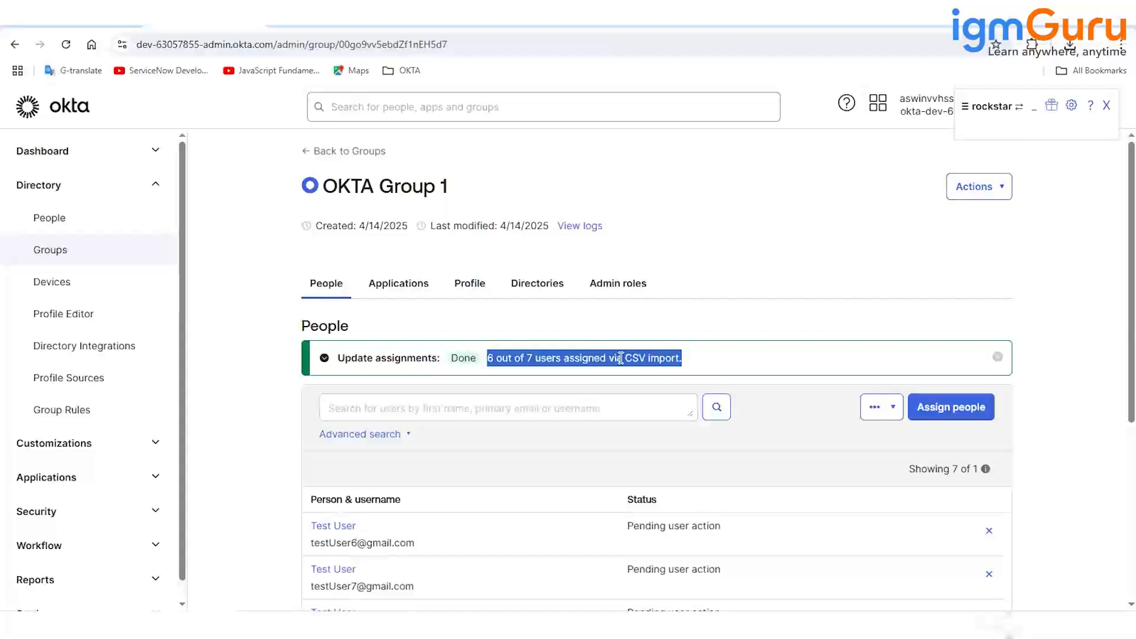
{"action": "left_click", "coordinate": [585, 364]}
{"action": "left_click_drag", "start_coordinate": [497, 358], "coordinate": [485, 357]}
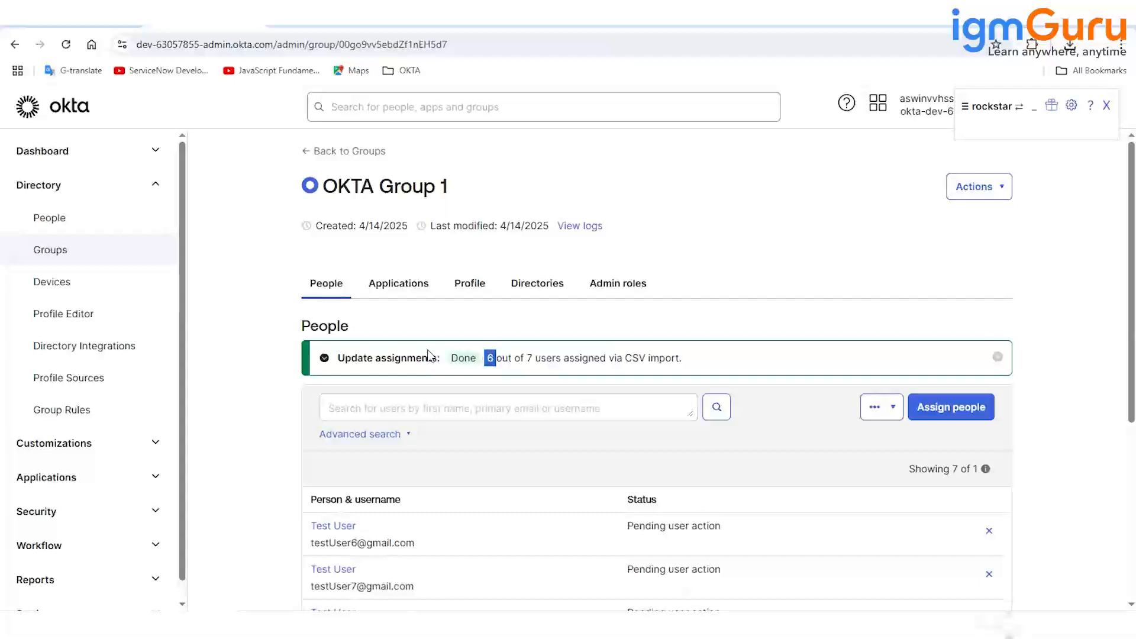
{"action": "left_click", "coordinate": [324, 359]}
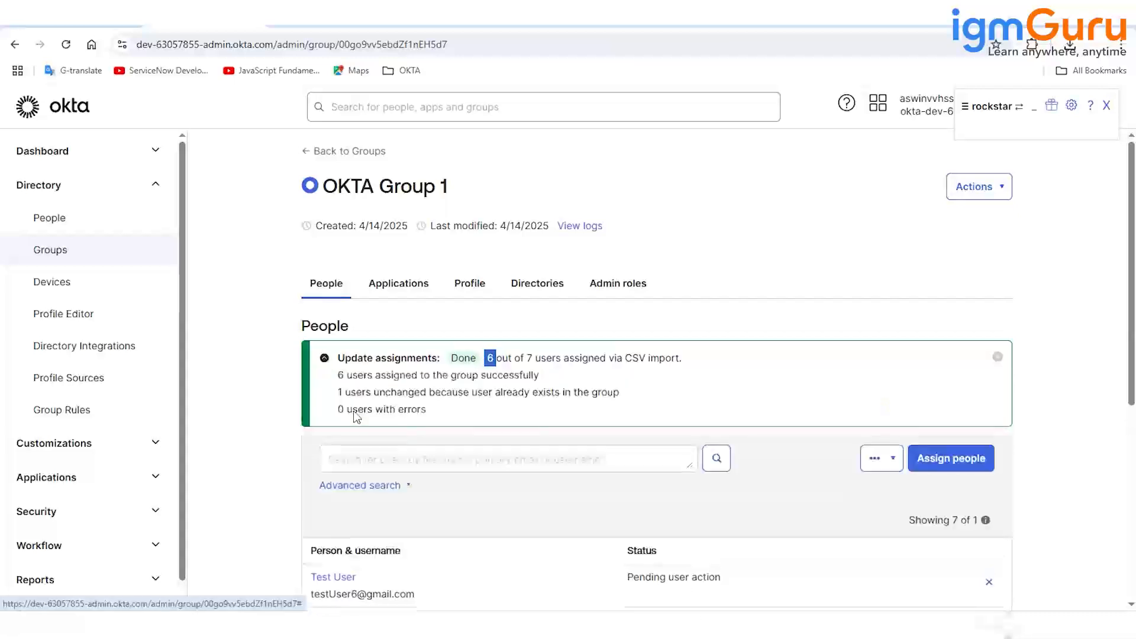
{"action": "left_click_drag", "start_coordinate": [347, 377], "coordinate": [591, 380]}
{"action": "left_click_drag", "start_coordinate": [342, 398], "coordinate": [557, 397]}
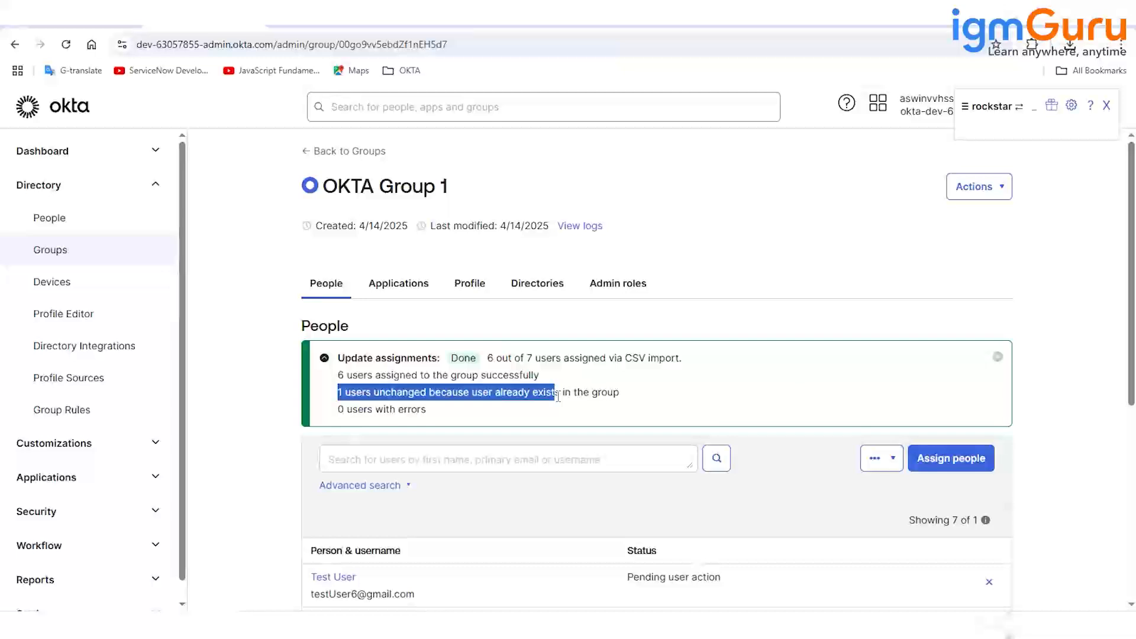
{"action": "triple_click", "coordinate": [395, 408]}
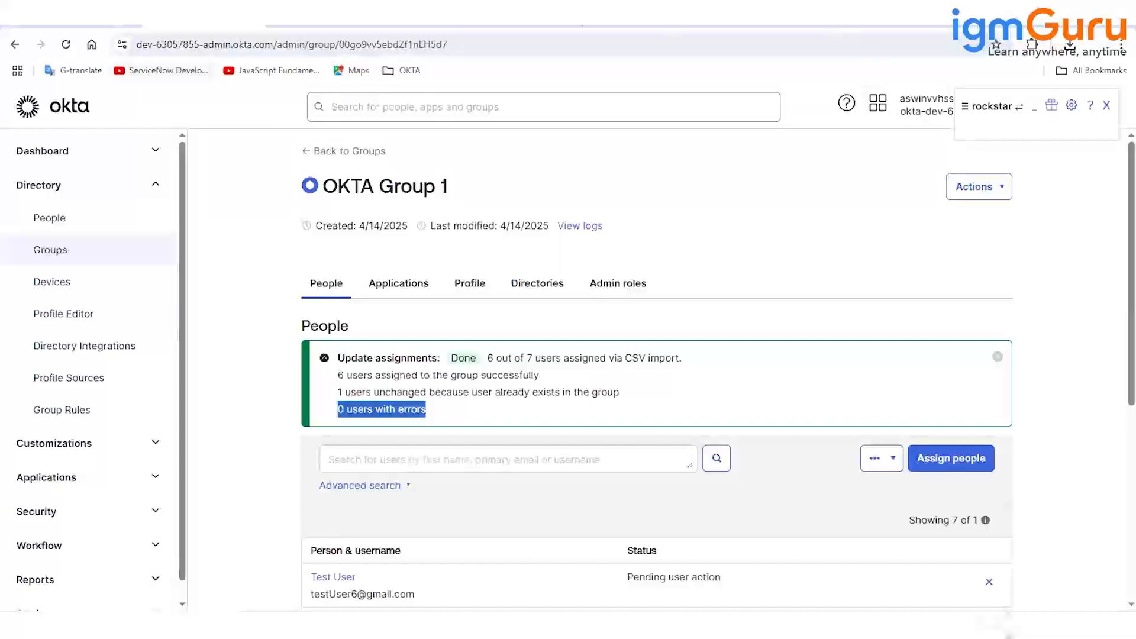
{"action": "left_click", "coordinate": [579, 16]}
{"action": "left_click", "coordinate": [538, 44]}
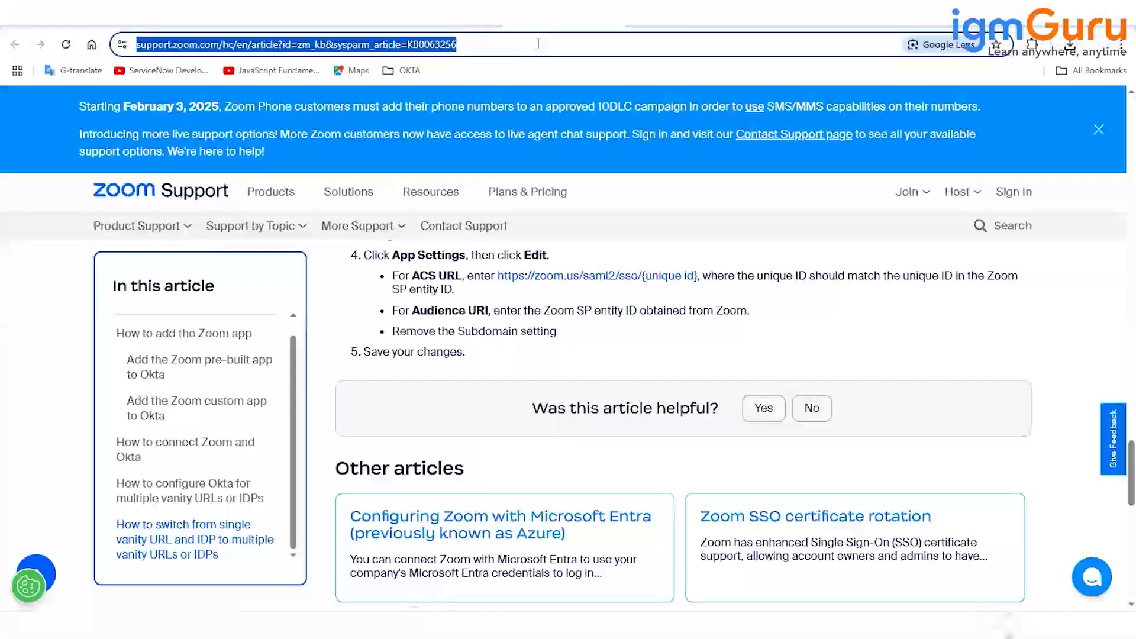
{"action": "key", "text": "BackSpace"}
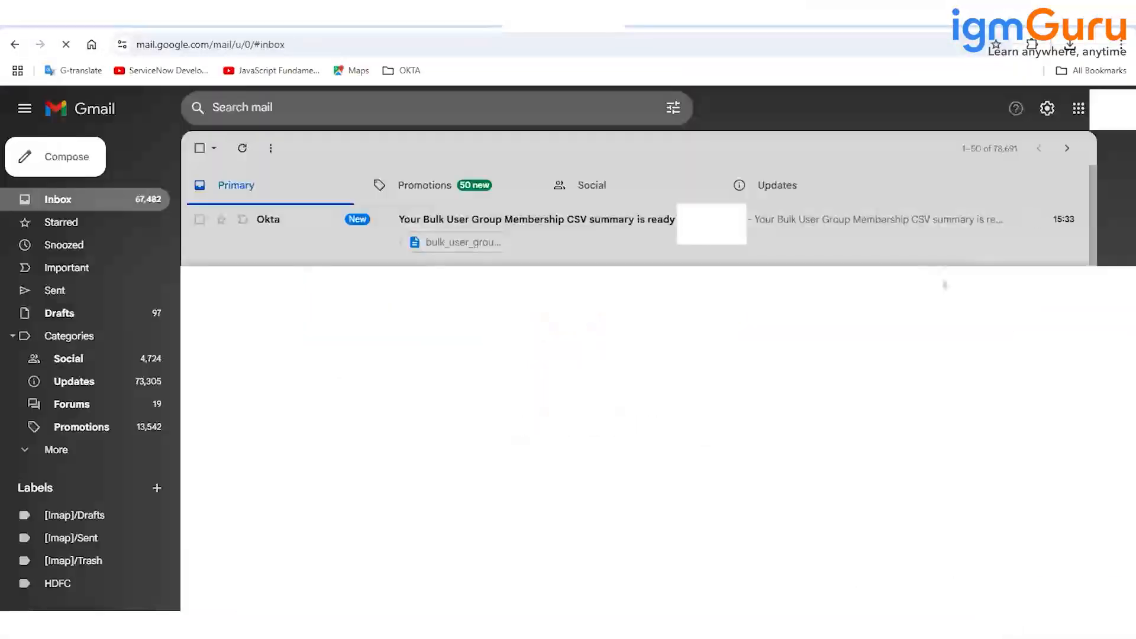
{"action": "left_click", "coordinate": [555, 235]}
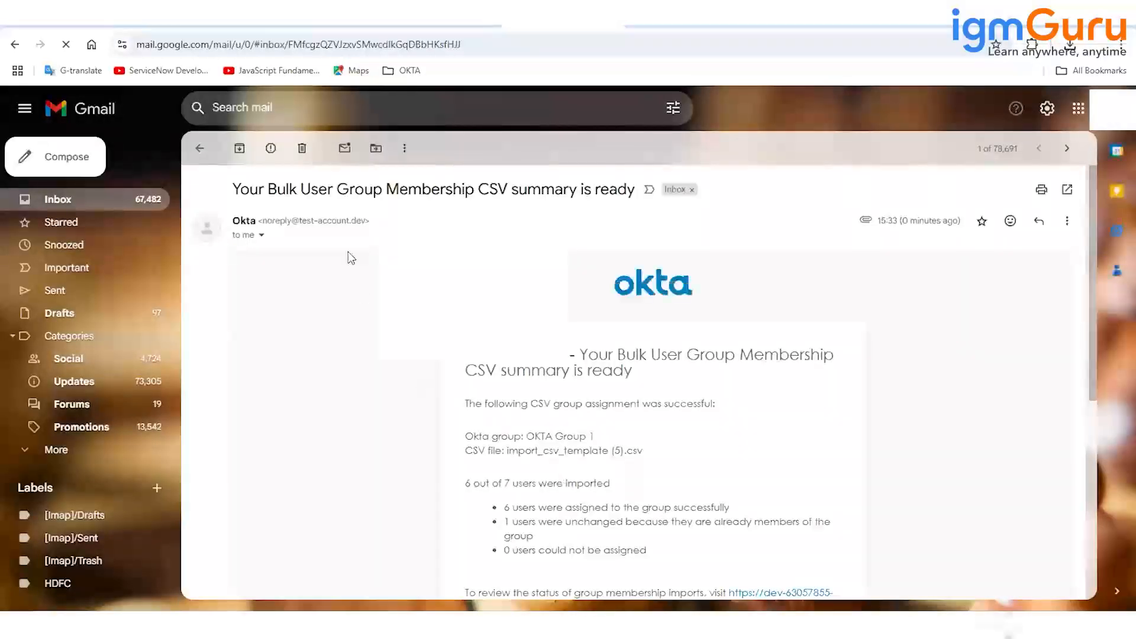
- Read the email's subject, group name, CSV file name and import results, and return to the inbox
{"action": "left_click_drag", "start_coordinate": [235, 190], "coordinate": [651, 190]}
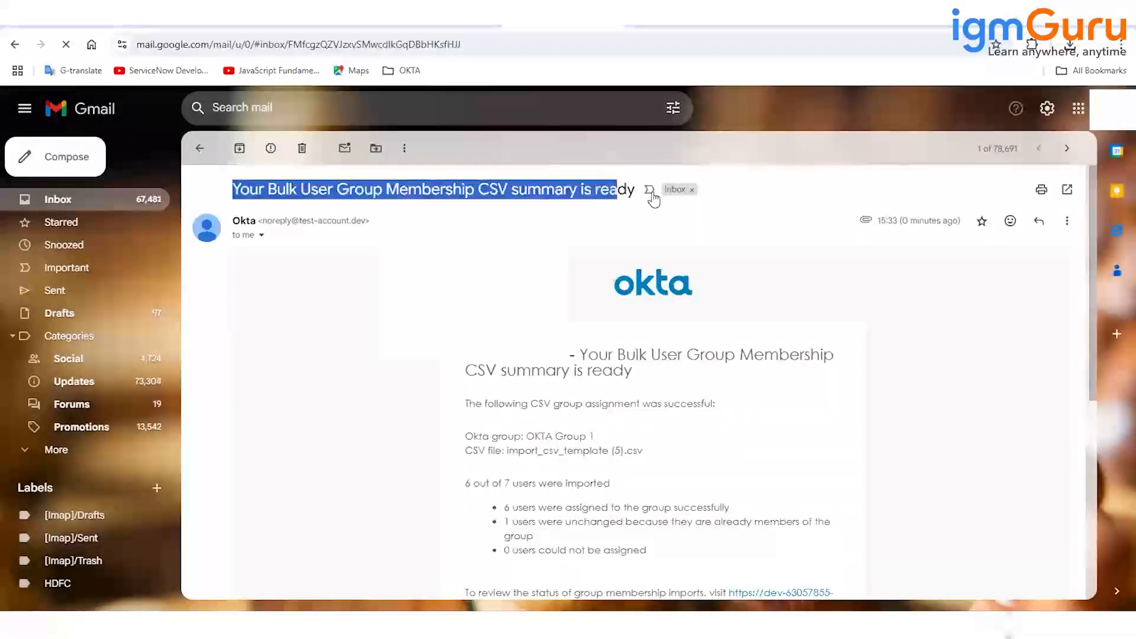
{"action": "left_click", "coordinate": [363, 187]}
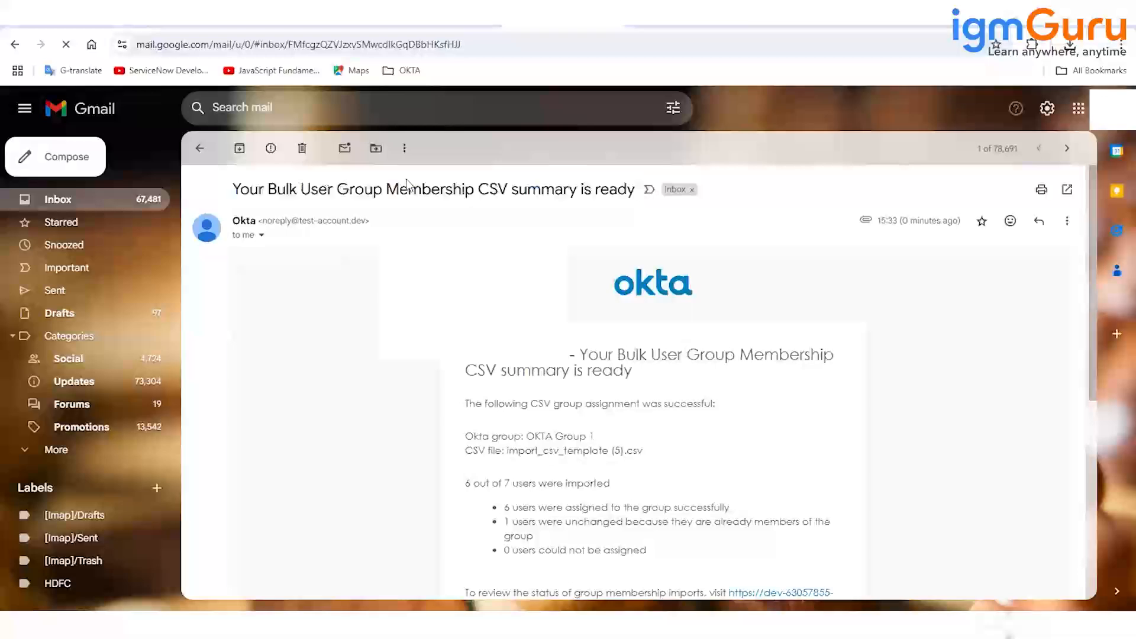
{"action": "left_click_drag", "start_coordinate": [479, 190], "coordinate": [635, 189]}
{"action": "scroll", "coordinate": [512, 471], "scroll_direction": "down", "scroll_amount": 1}
{"action": "left_click_drag", "start_coordinate": [509, 465], "coordinate": [634, 370]}
{"action": "left_click", "coordinate": [534, 379]}
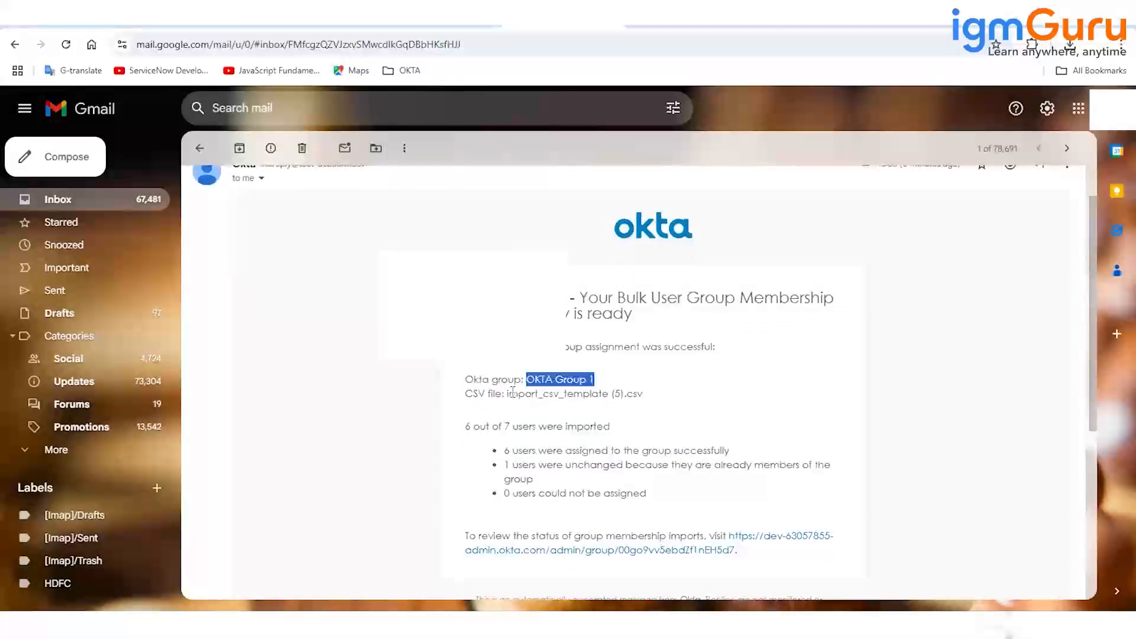
{"action": "left_click_drag", "start_coordinate": [508, 393], "coordinate": [643, 394]}
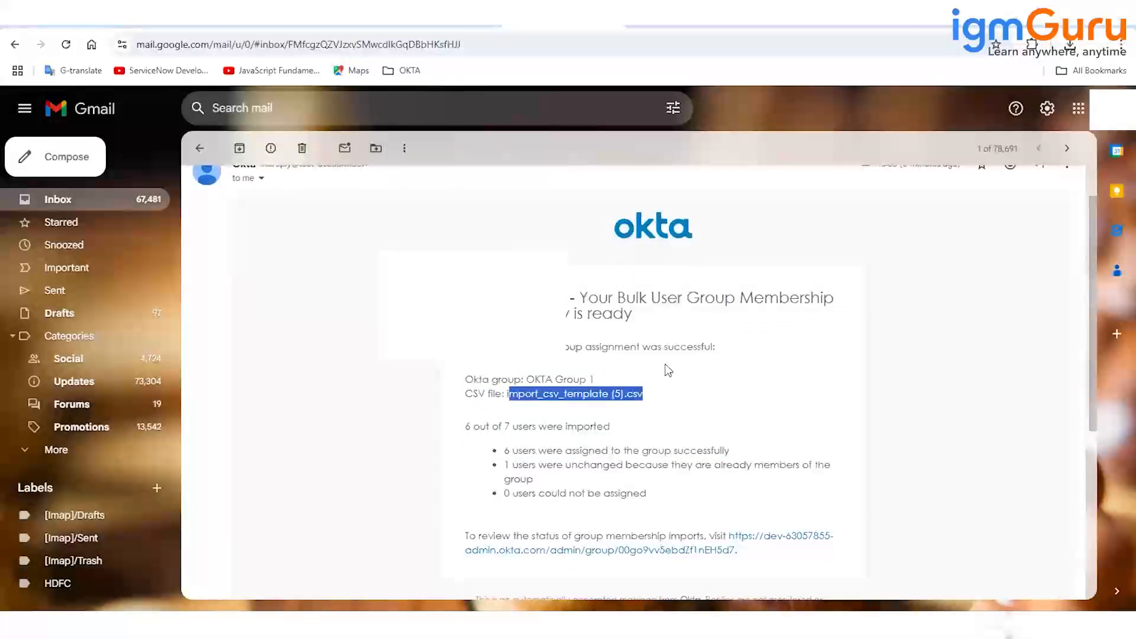
{"action": "left_click_drag", "start_coordinate": [506, 450], "coordinate": [666, 499]}
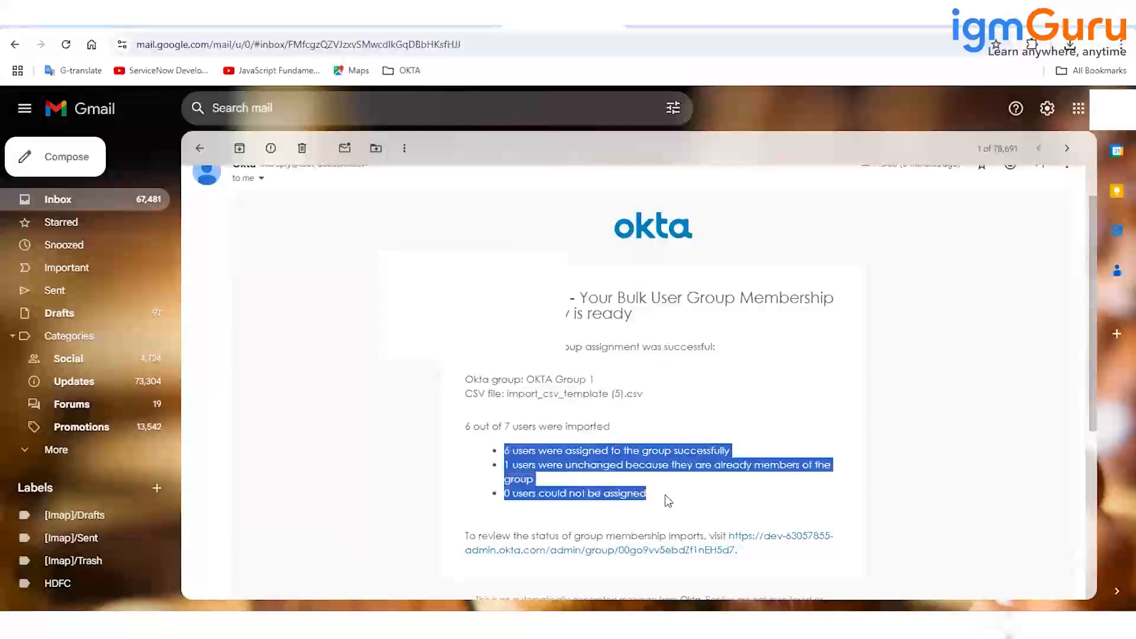
{"action": "left_click", "coordinate": [545, 490]}
{"action": "scroll", "coordinate": [546, 490], "scroll_direction": "up", "scroll_amount": 1}
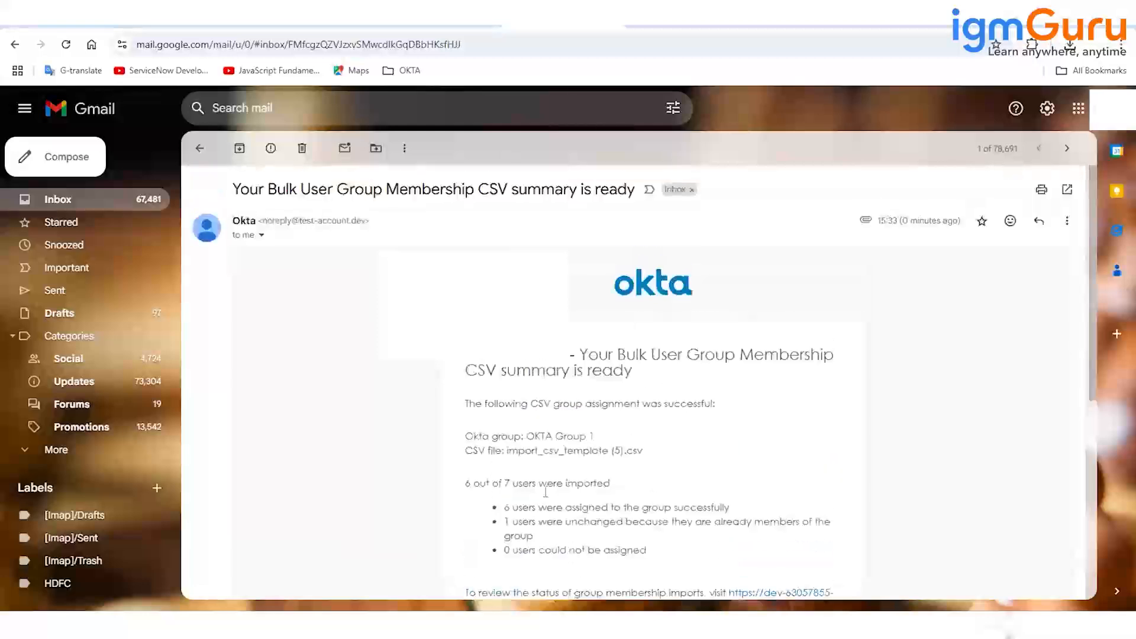
{"action": "left_click", "coordinate": [200, 150]}
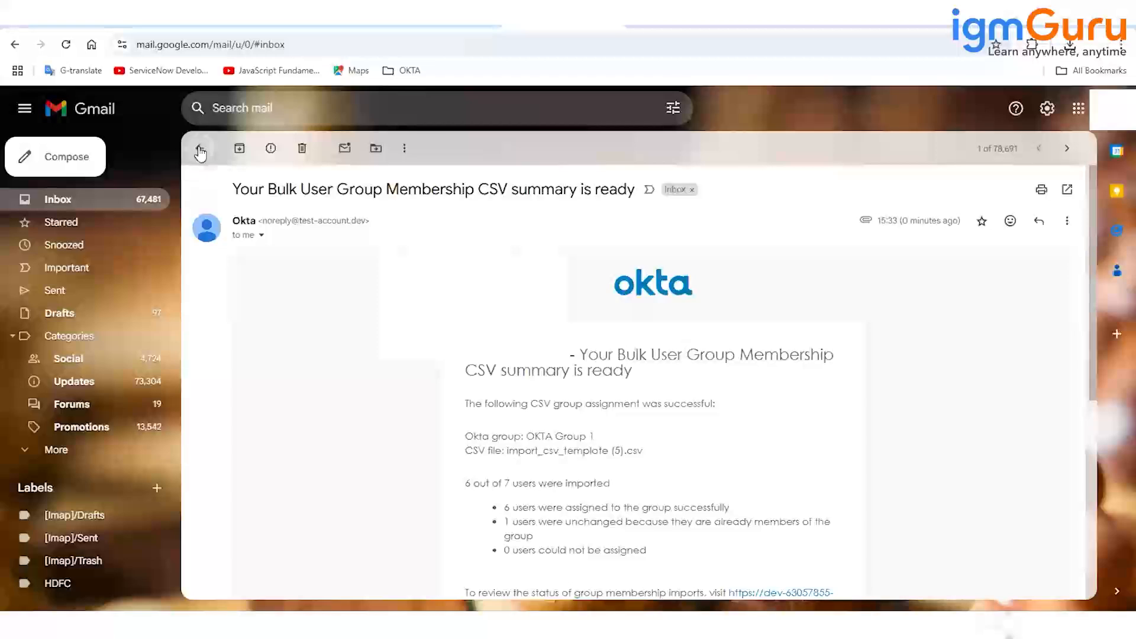